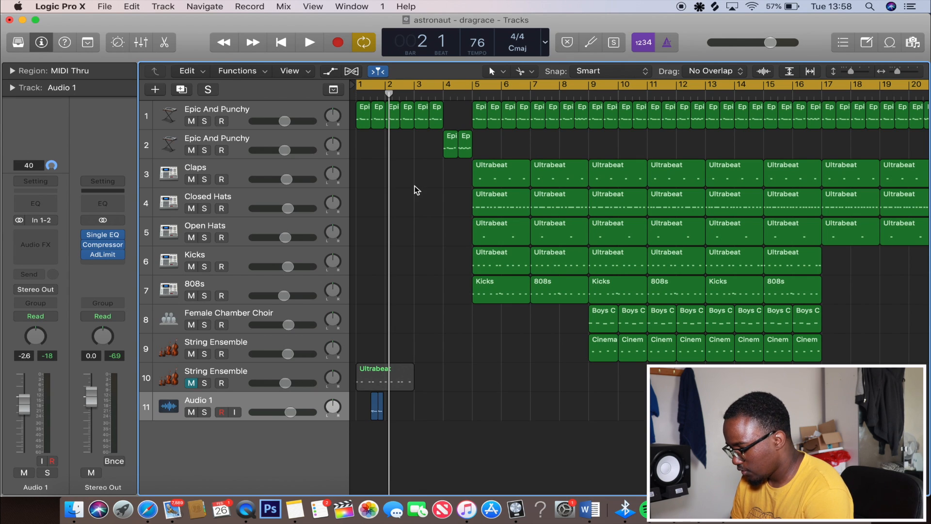
Redraw the cycle range so it spans the whole arrangement from bar 1 to bar 58.
click(391, 85)
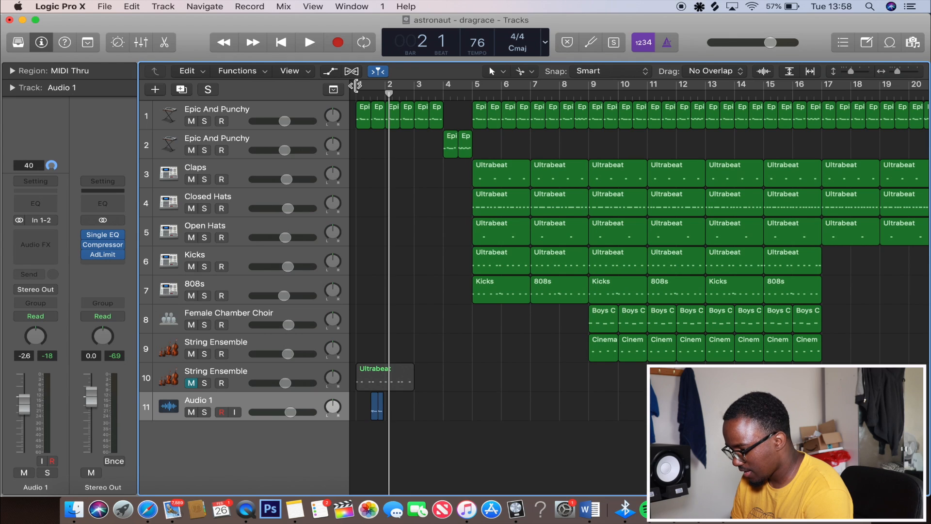
drag(357, 86, 696, 104)
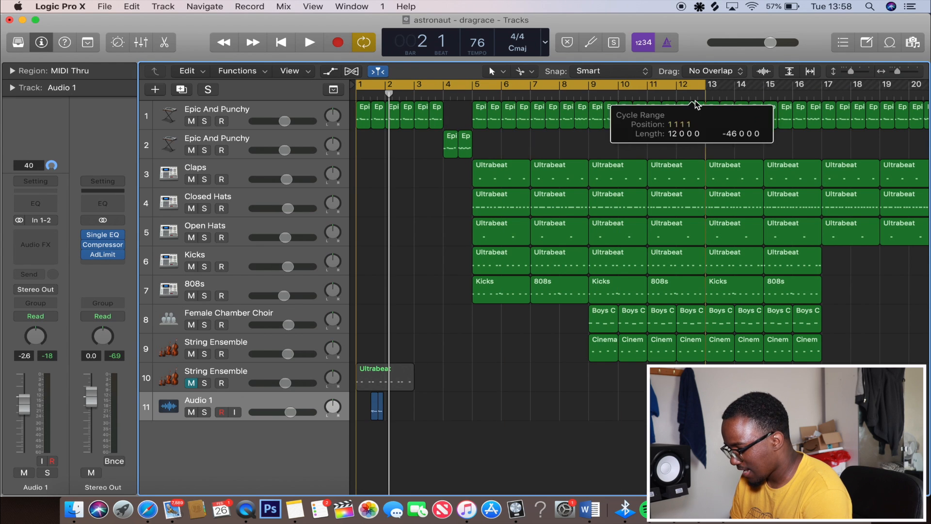
scroll(694, 100, right, 8)
scroll(496, 98, left, 3)
scroll(496, 98, down, 4)
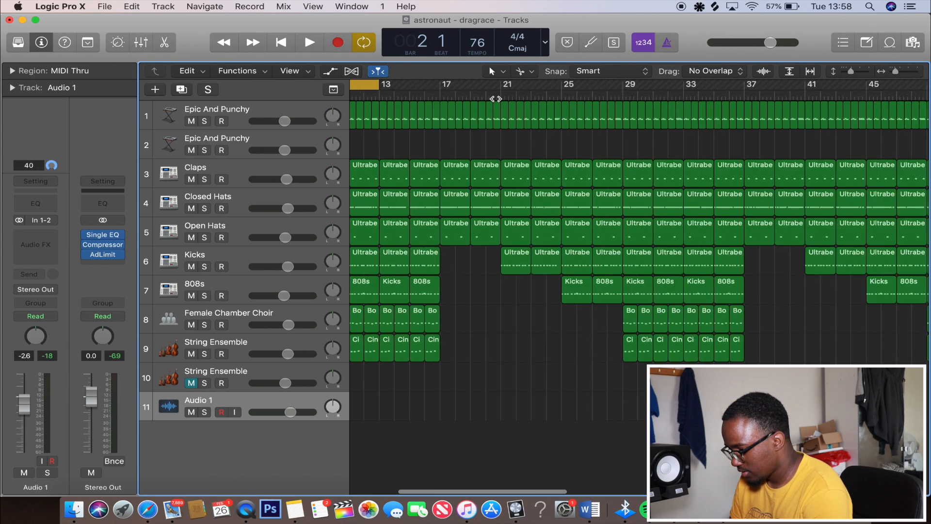
scroll(495, 98, down, 2)
drag(370, 90, 796, 111)
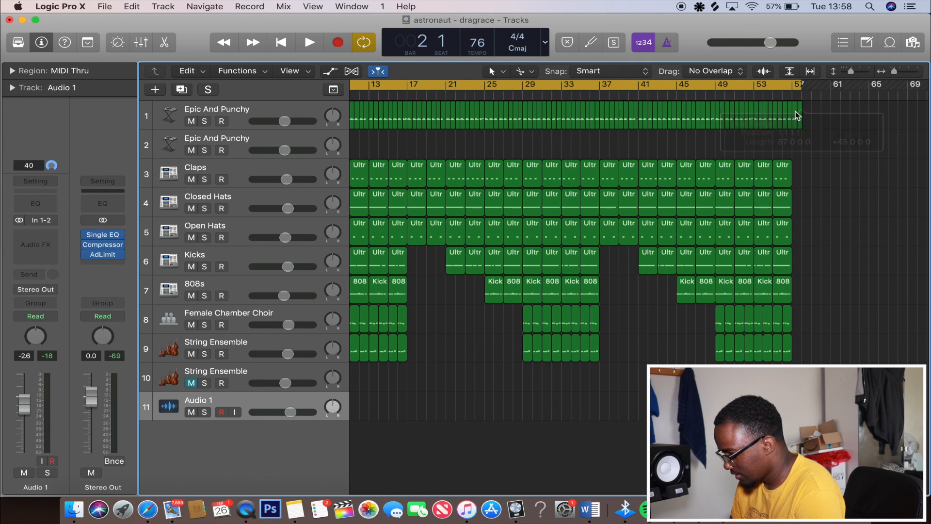
Extend the end of the cycle range well past the last region, to about bar 82.
scroll(662, 126, left, 10)
scroll(662, 126, up, 5)
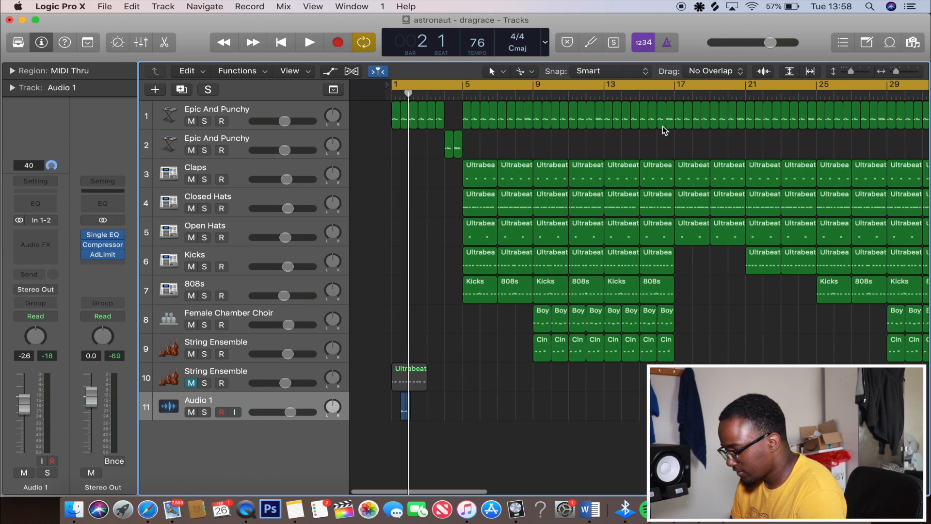
scroll(662, 126, right, 3)
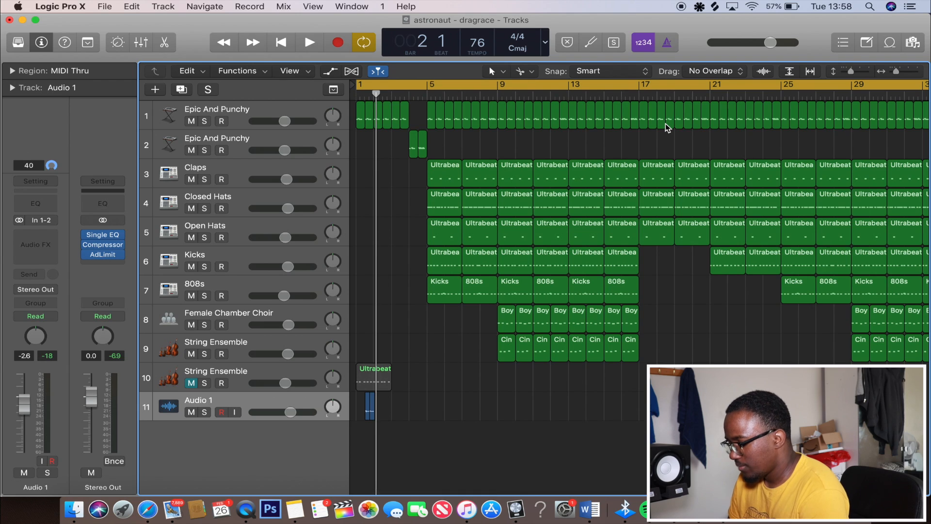
scroll(667, 127, up, 5)
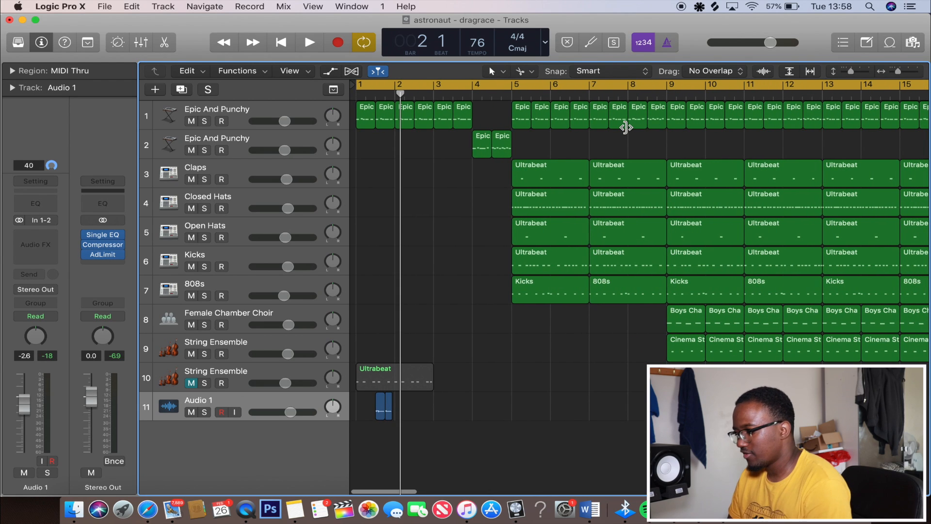
scroll(626, 128, down, 15)
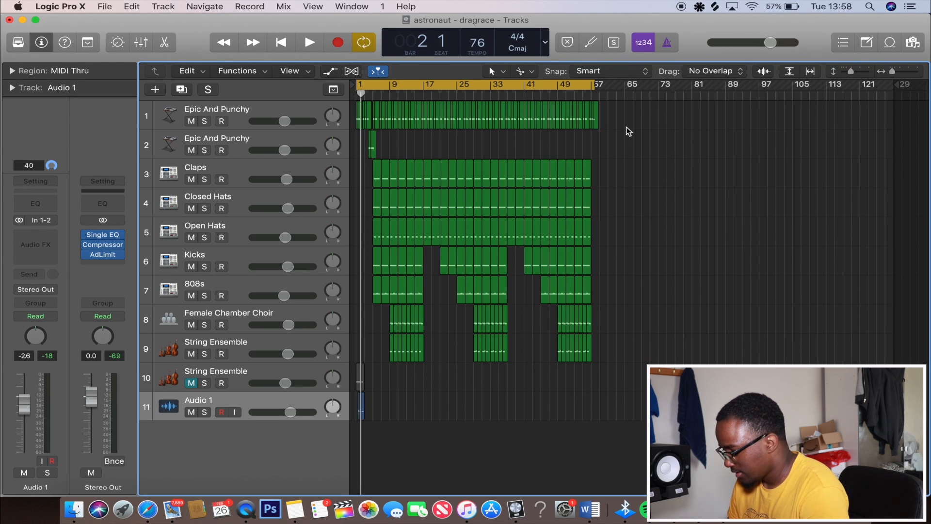
drag(593, 85, 694, 102)
scroll(694, 101, up, 10)
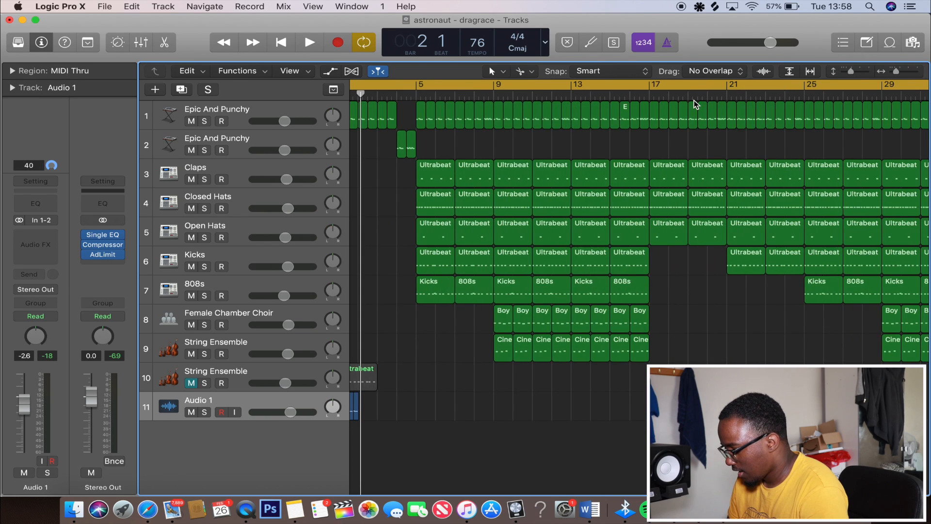
scroll(694, 102, right, 10)
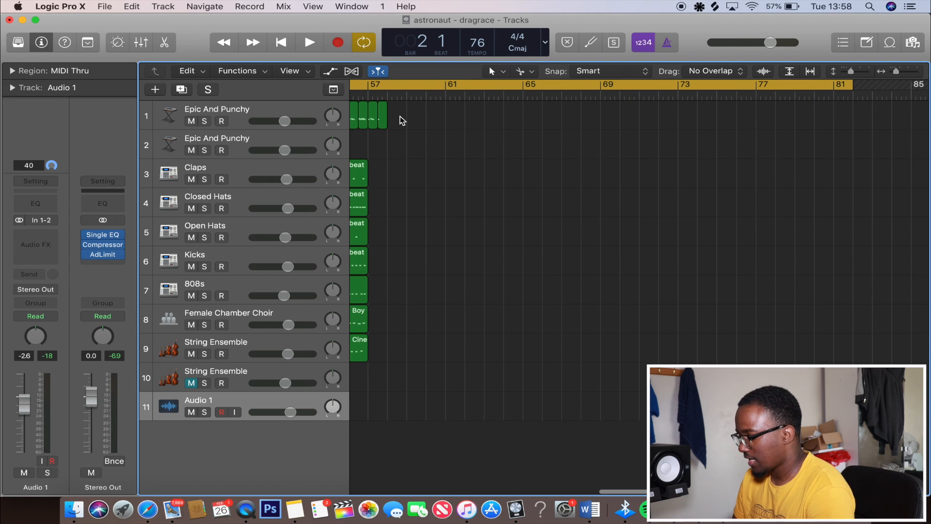
scroll(809, 117, down, 4)
scroll(816, 117, left, 5)
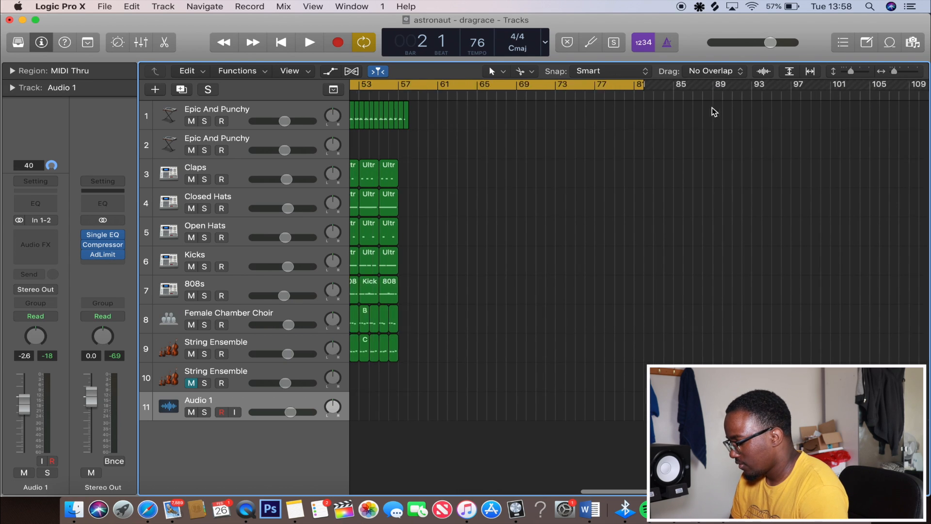
Shorten the overlong cycle range so it ends at bar 58, just after the last Epic And Punchy region.
drag(738, 83, 319, 89)
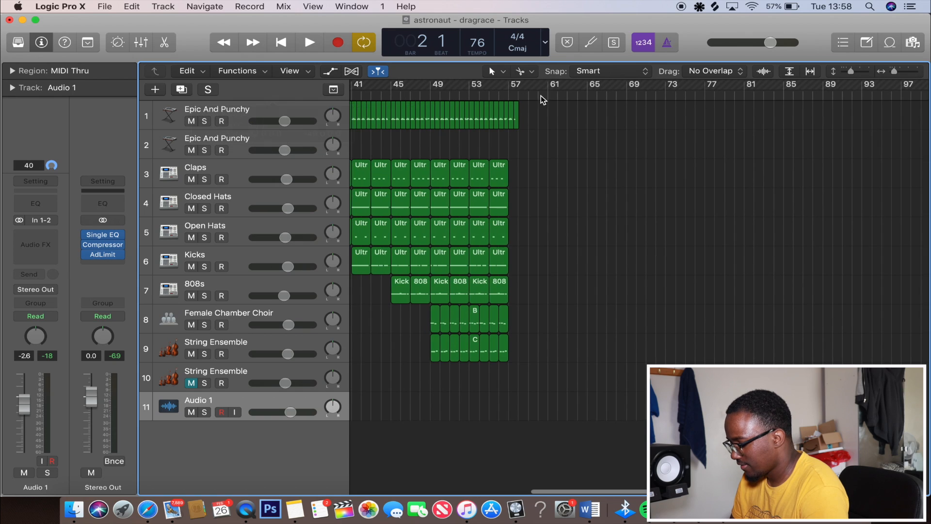
scroll(541, 96, left, 5)
scroll(446, 95, left, 5)
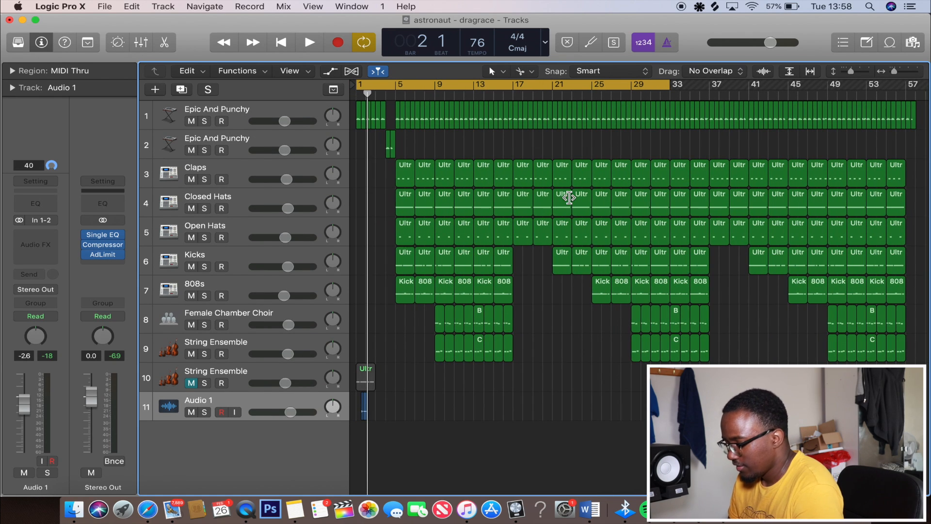
scroll(675, 83, right, 3)
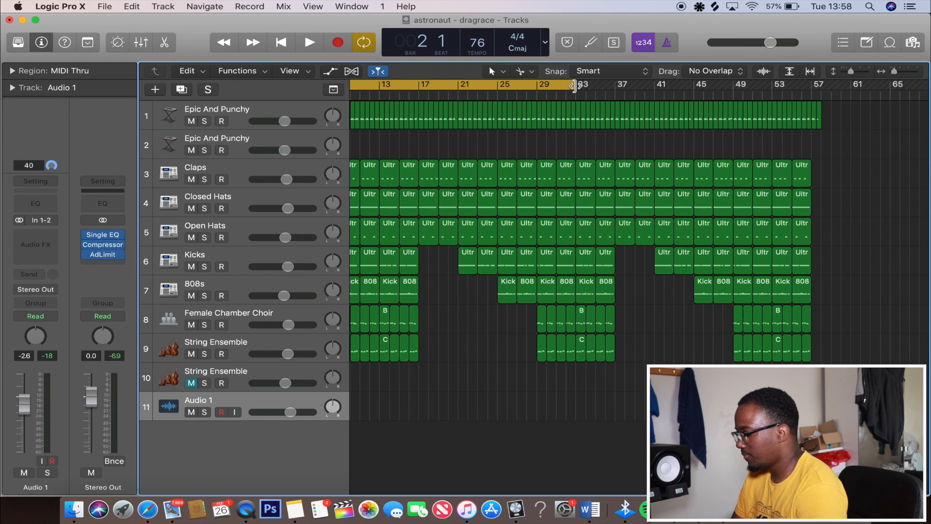
drag(575, 86, 841, 101)
scroll(511, 125, left, 3)
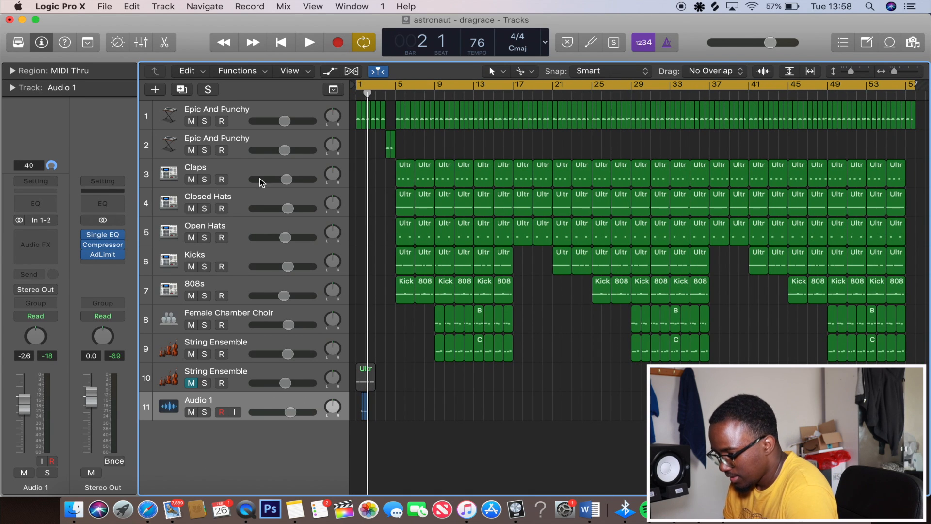
Open the bounce settings for the project or section.
click(102, 7)
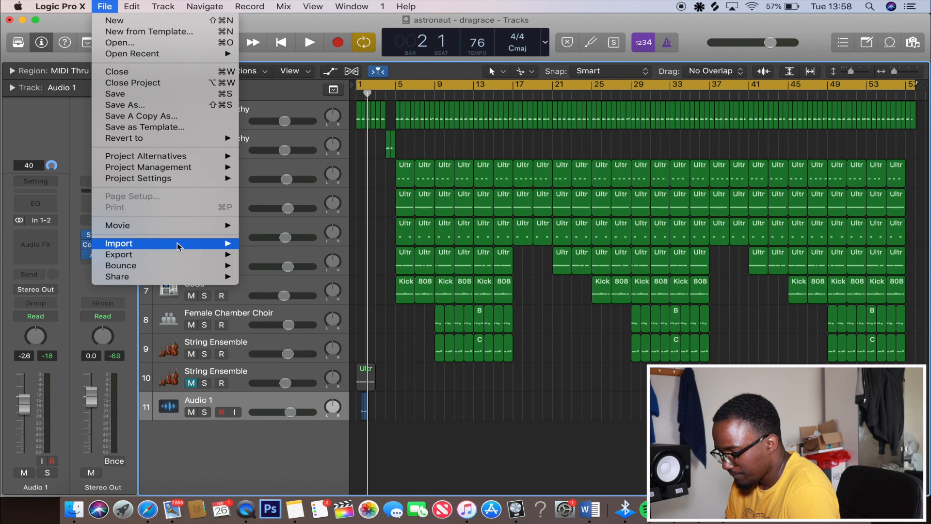
mouse_move(191, 266)
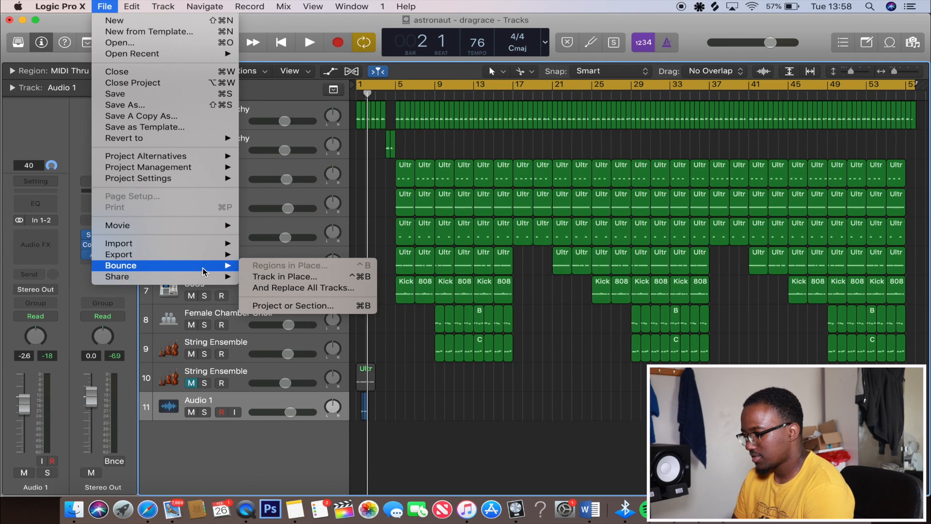
mouse_move(226, 267)
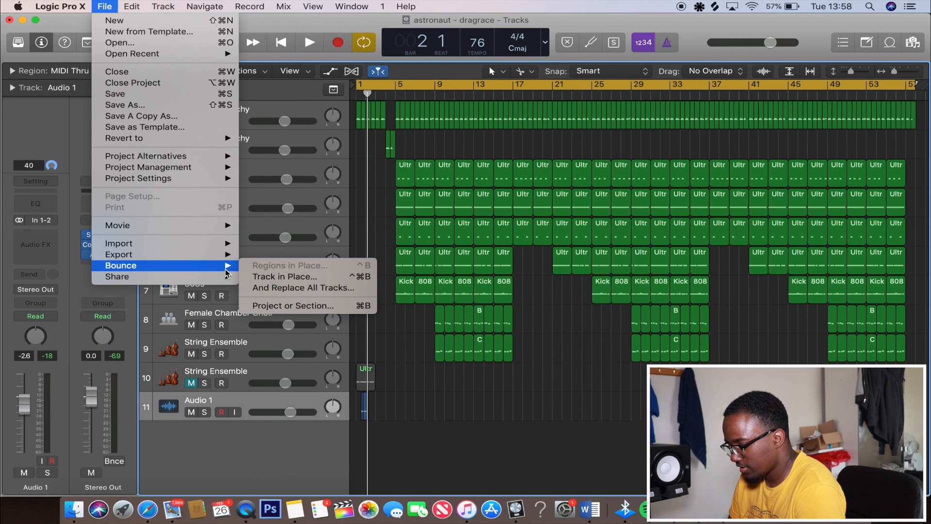
click(284, 305)
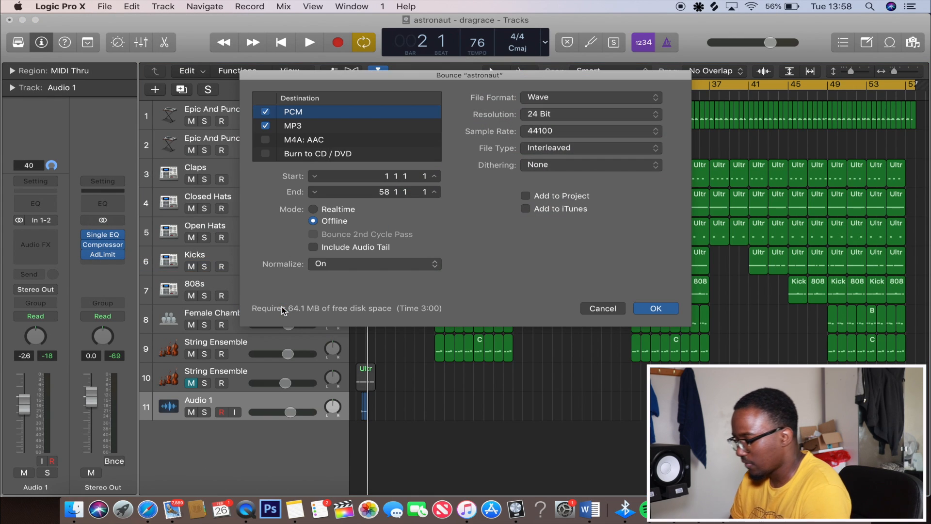
Review the MP3 and PCM settings, keep both enabled as bounce destinations, and accept the bounce settings.
click(318, 126)
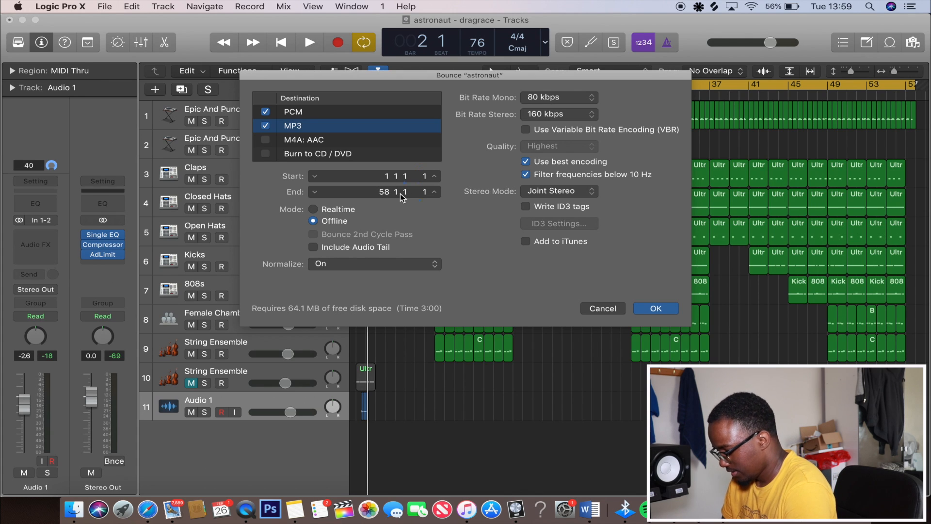
click(310, 113)
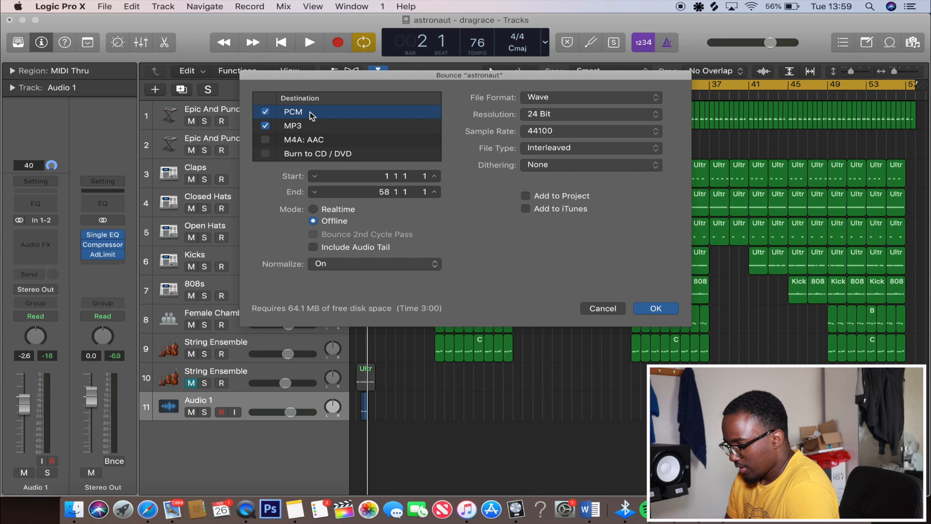
click(266, 112)
click(265, 112)
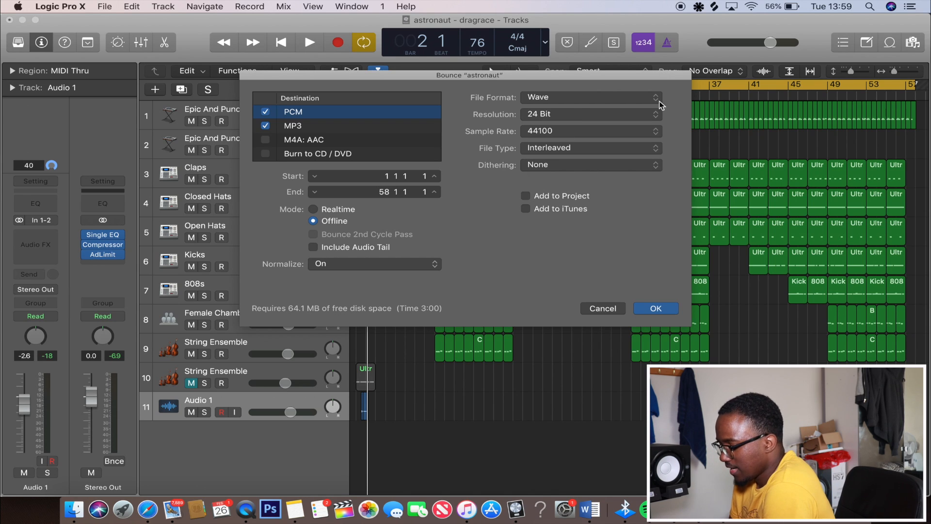
click(655, 309)
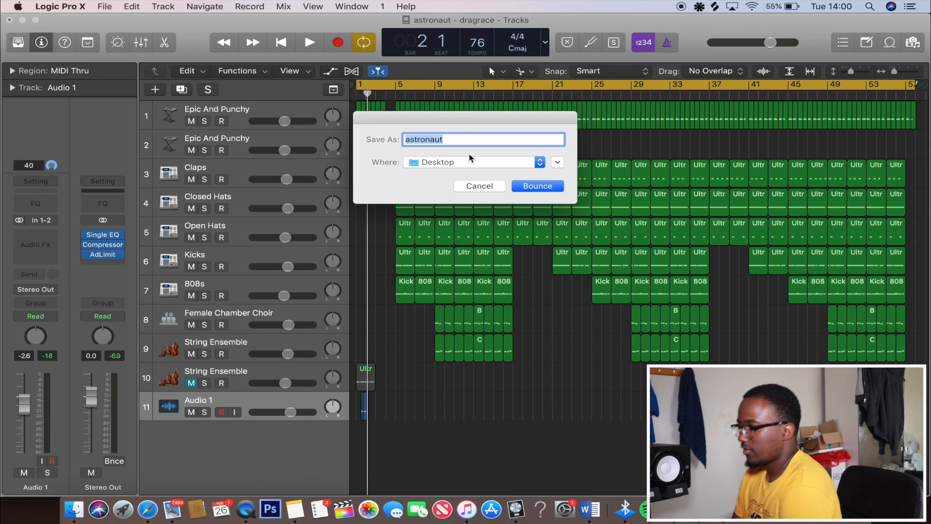
Name the bounce "astronaut 76", keep Desktop as the save location, and start the bounce.
click(461, 140)
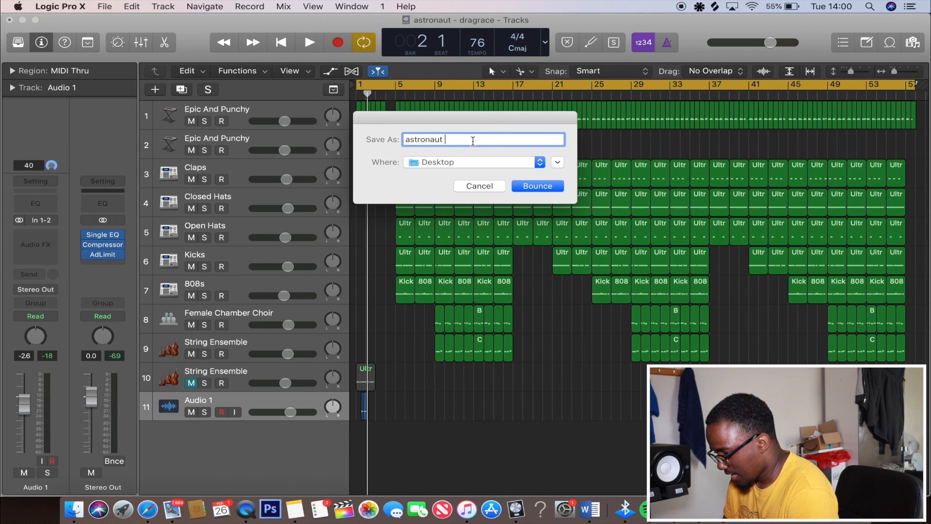
text(76)
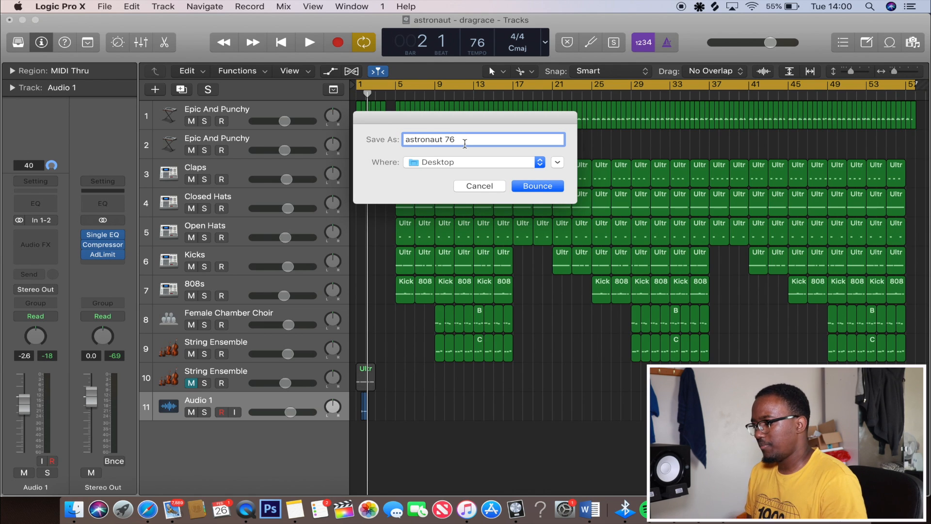
click(539, 163)
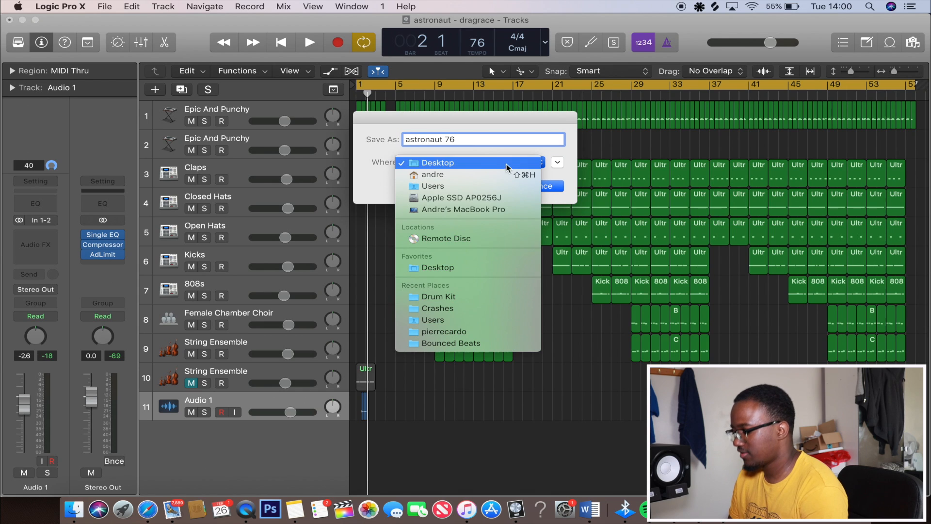
click(560, 153)
click(539, 165)
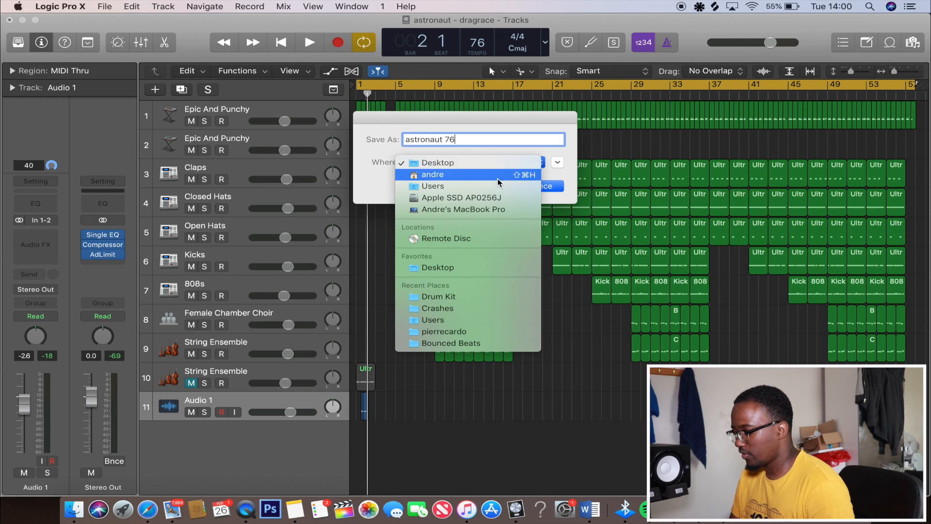
click(381, 188)
click(525, 187)
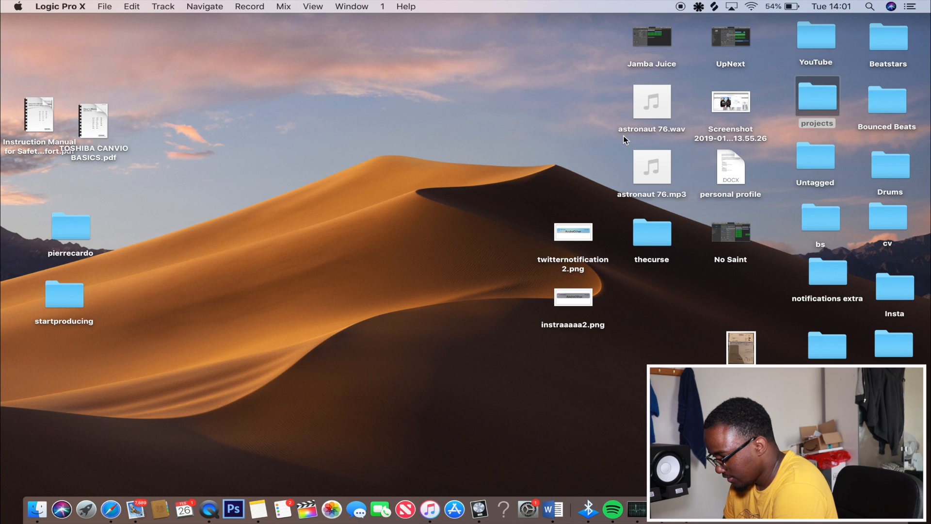
Move astronaut 76.wav and astronaut 76.mp3 together to an empty area of the desktop, and return to Logic Pro X.
drag(599, 91, 322, 182)
click(375, 188)
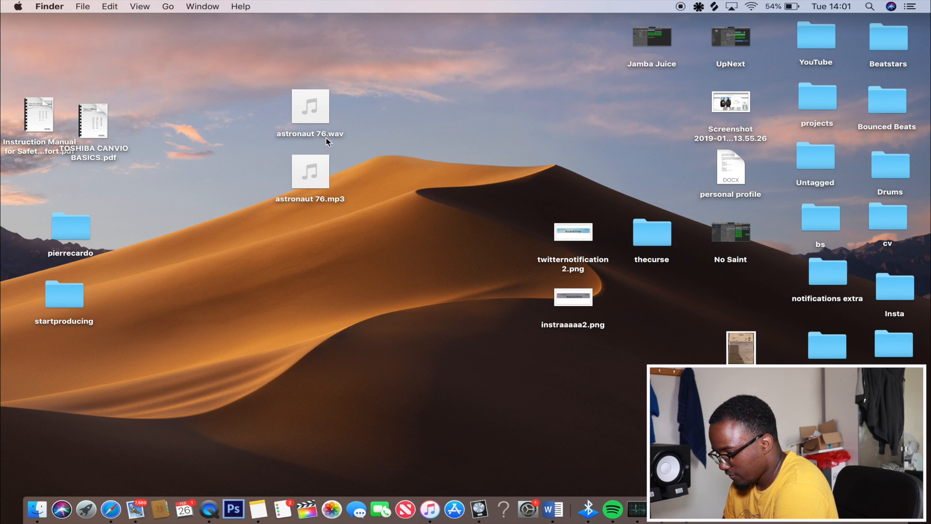
click(479, 510)
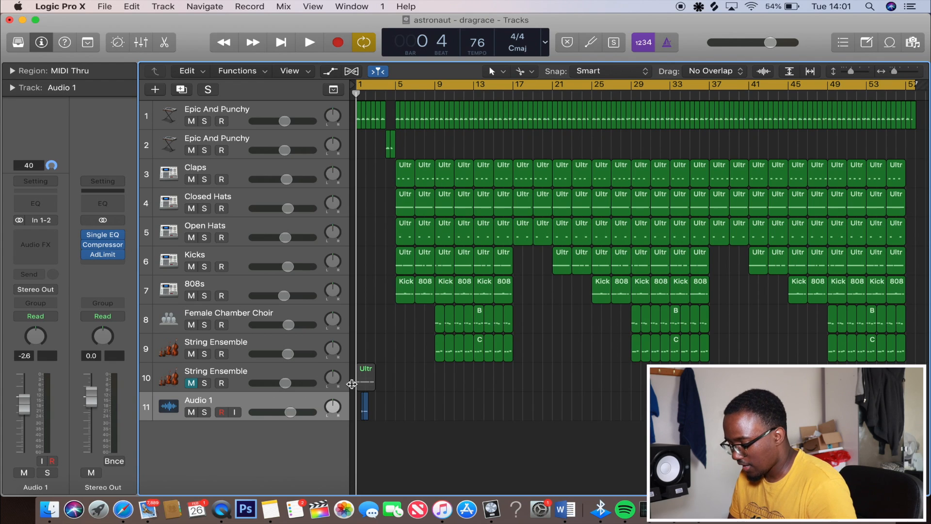
Solo the Audio 1 track, play it back briefly from the start, and clear the solo.
click(204, 412)
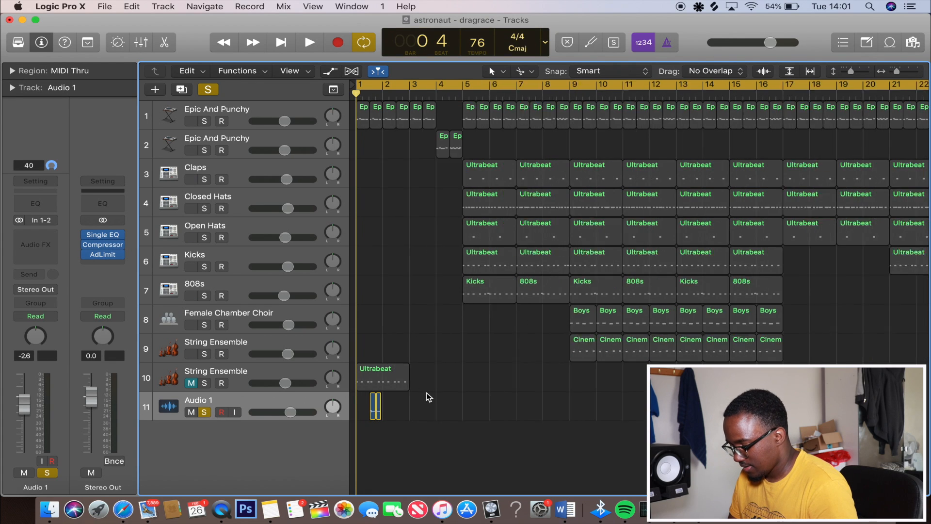
key(super+Right)
key(super+Right)
key(space)
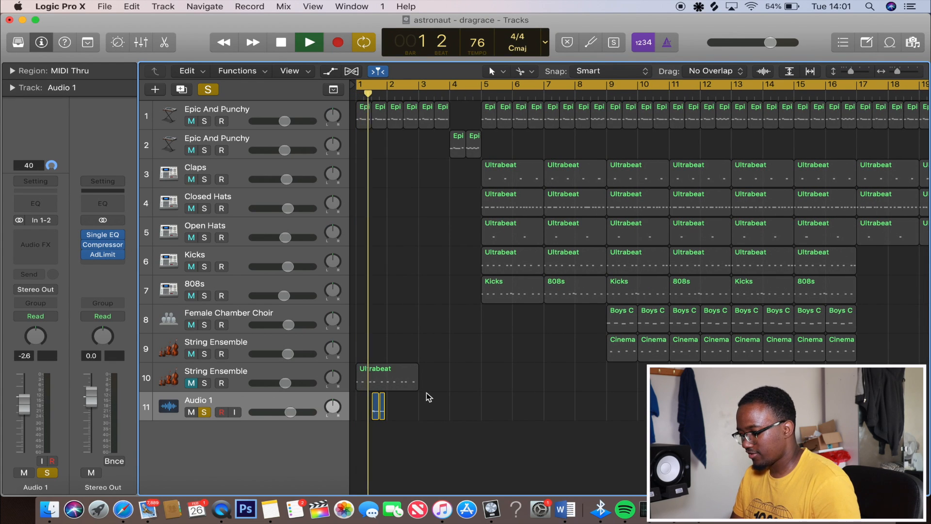
key(space)
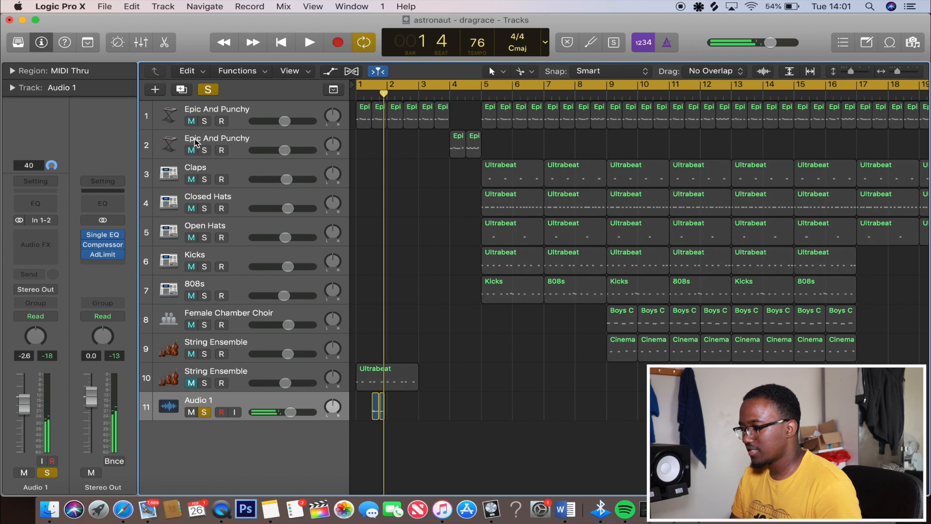
click(209, 90)
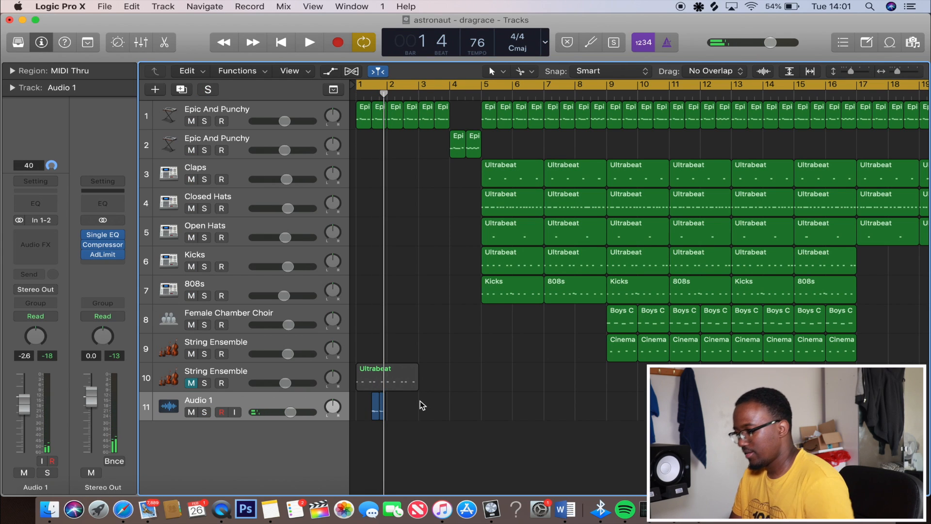
Mute the Audio 1 track and bring up the project's bounce options.
click(239, 374)
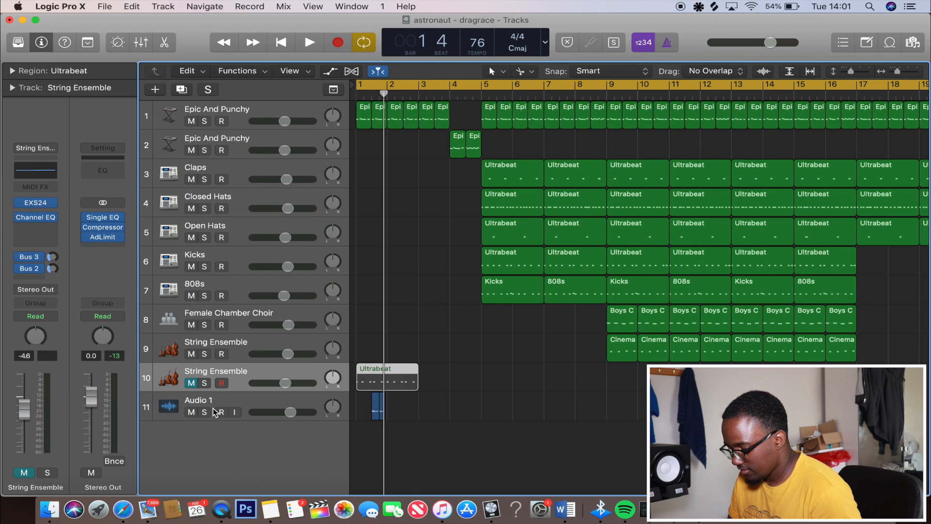
click(228, 402)
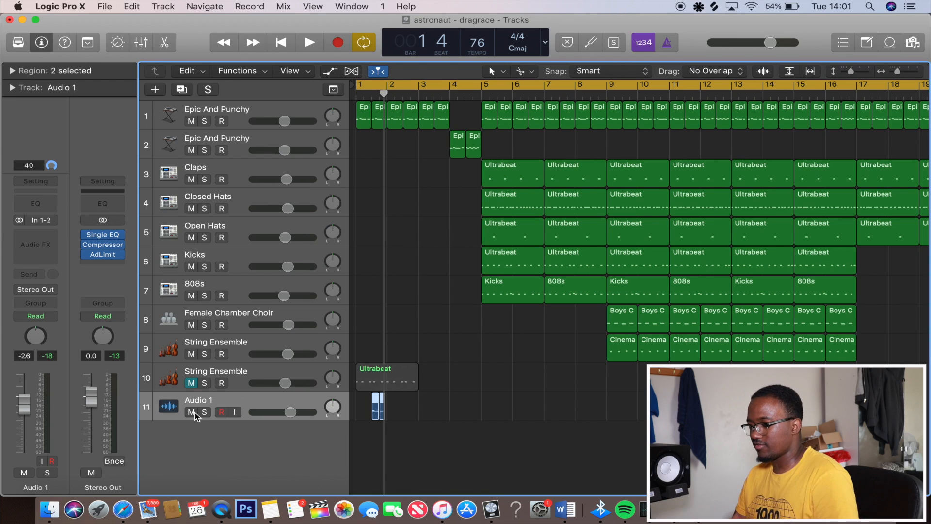
click(195, 414)
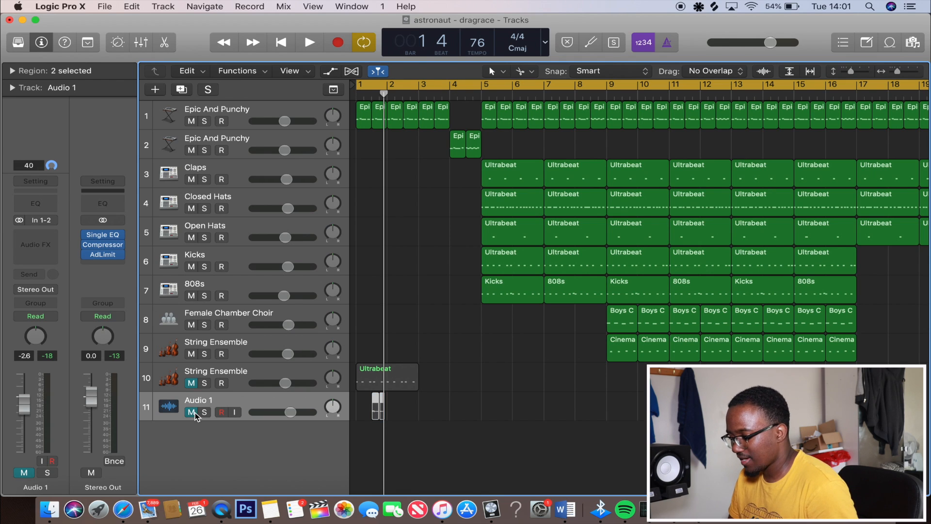
click(104, 6)
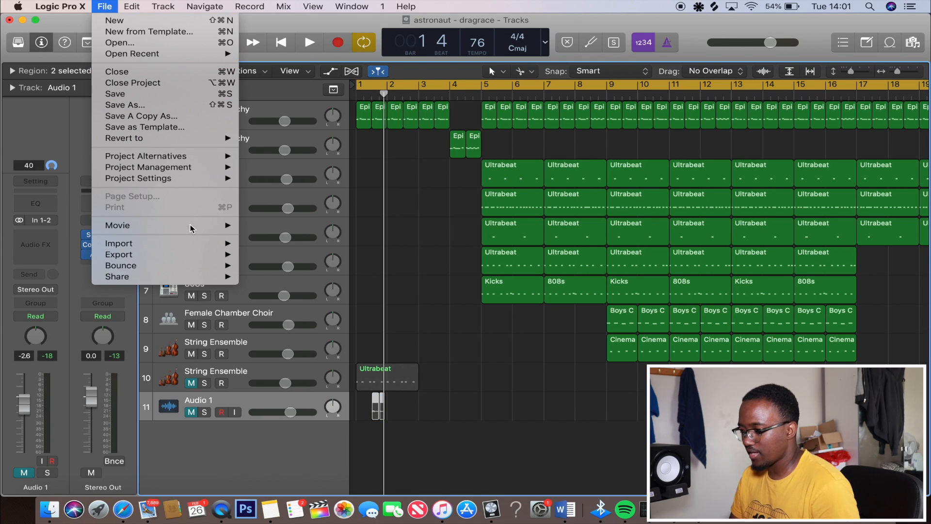
mouse_move(212, 267)
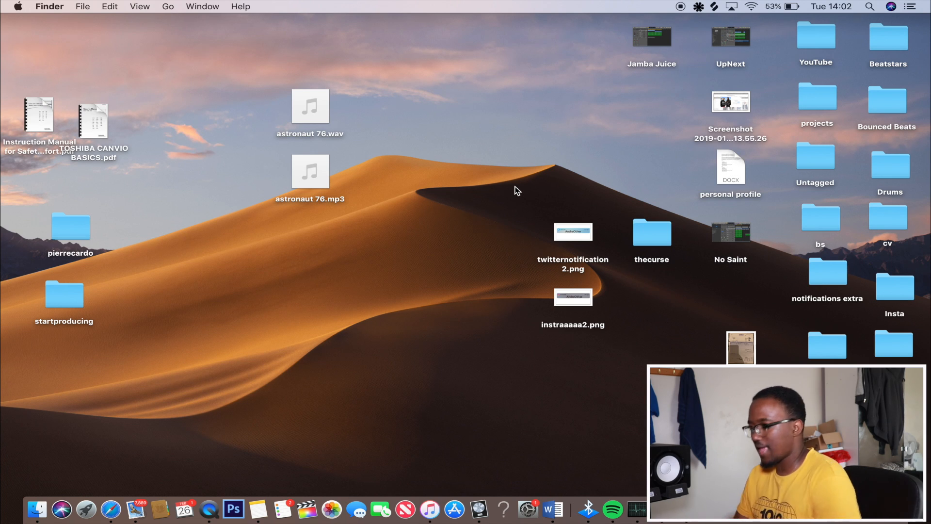
Look through the Untagged folder's WAV files on the desktop, close it, select the Bounced Beats folder, and return to Logic Pro X.
double_click(820, 159)
scroll(162, 272, up, 10)
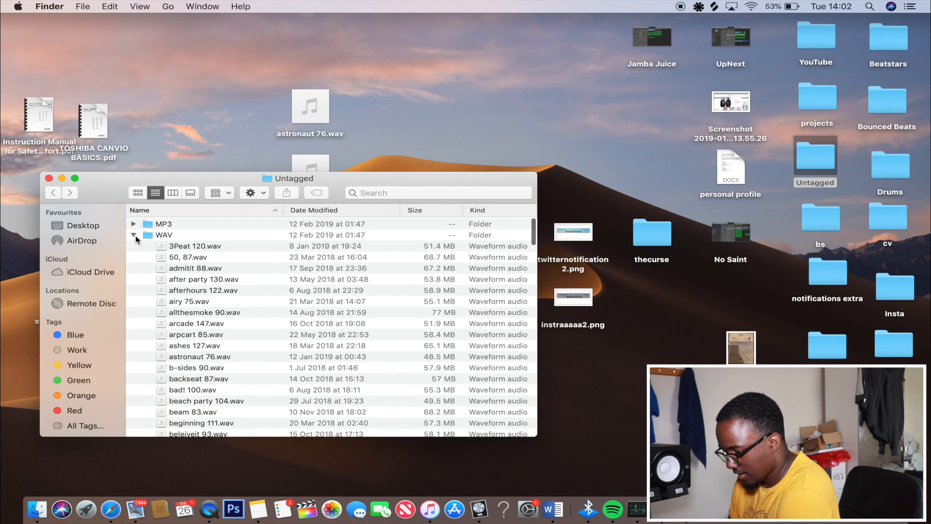
click(134, 236)
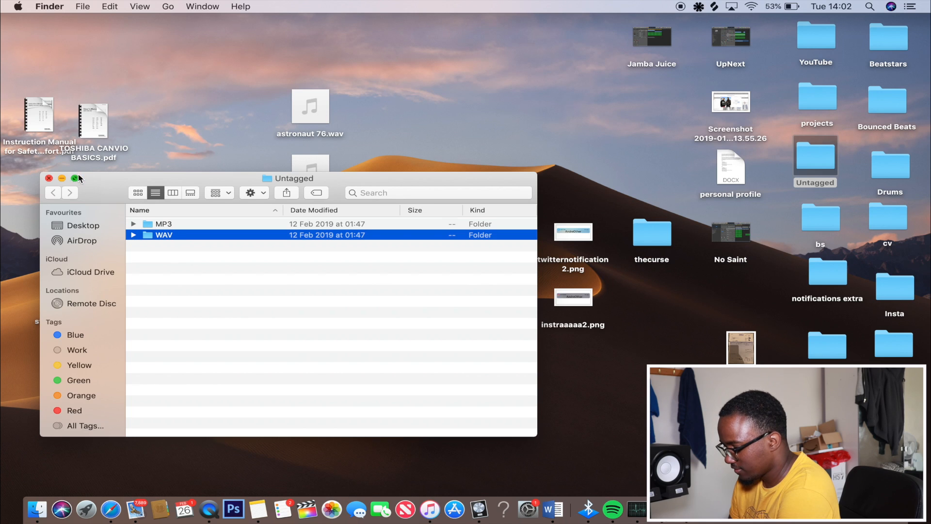
click(48, 178)
click(878, 105)
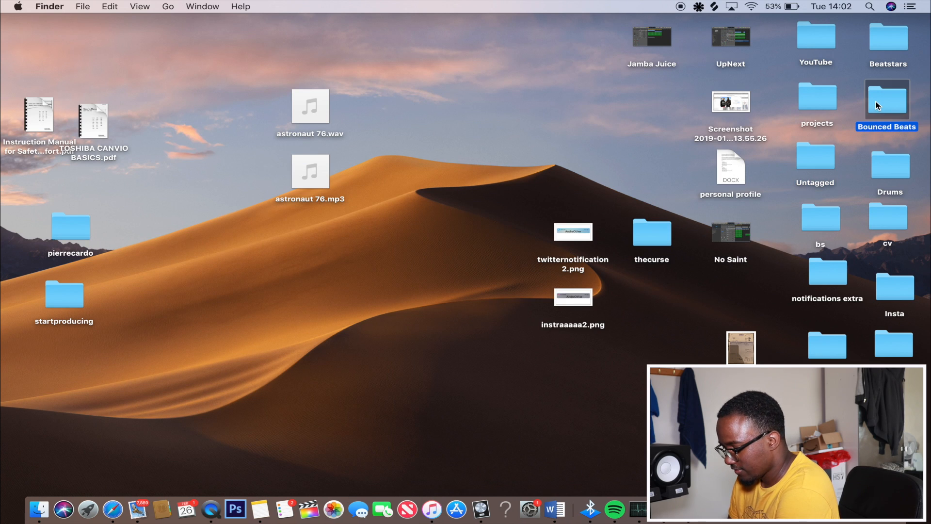
click(493, 506)
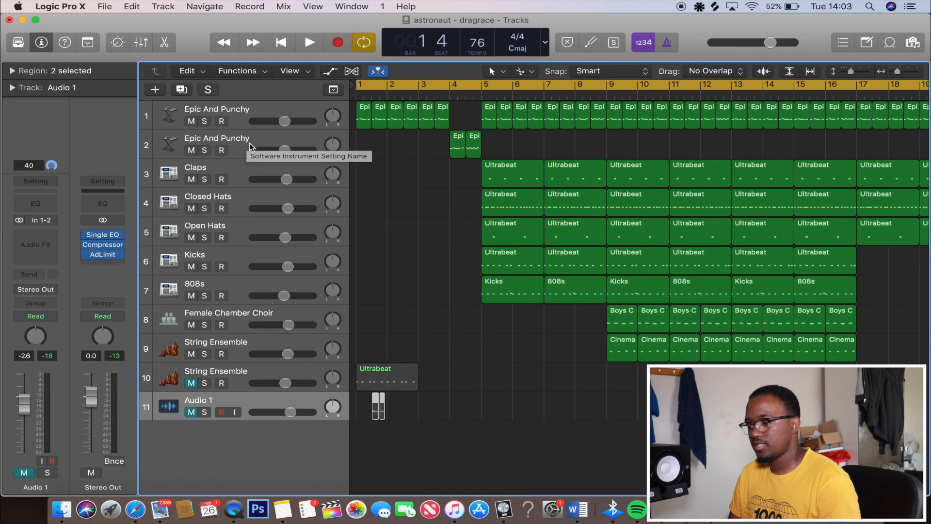
Go through the individual tracks from Epic And Punchy down to Closed Hats and Kicks, selecting each one to review its regions.
click(241, 118)
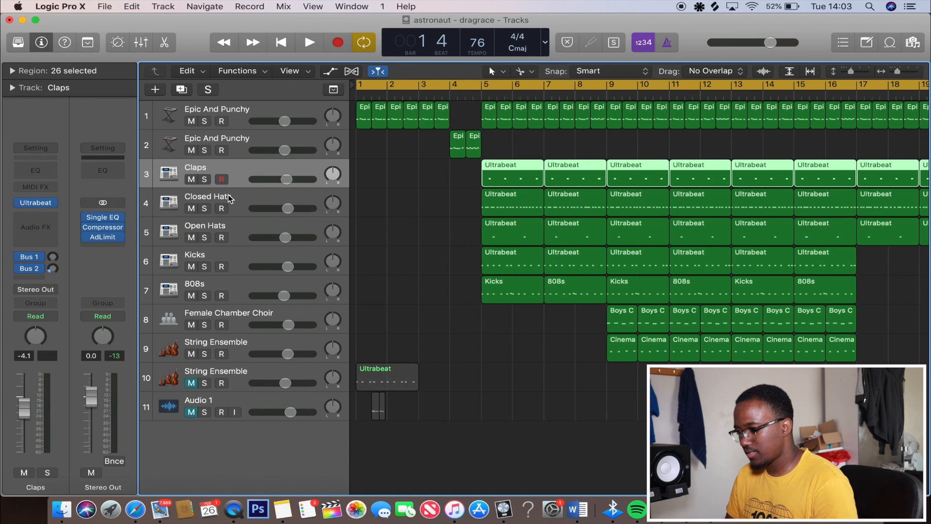
click(231, 205)
click(236, 261)
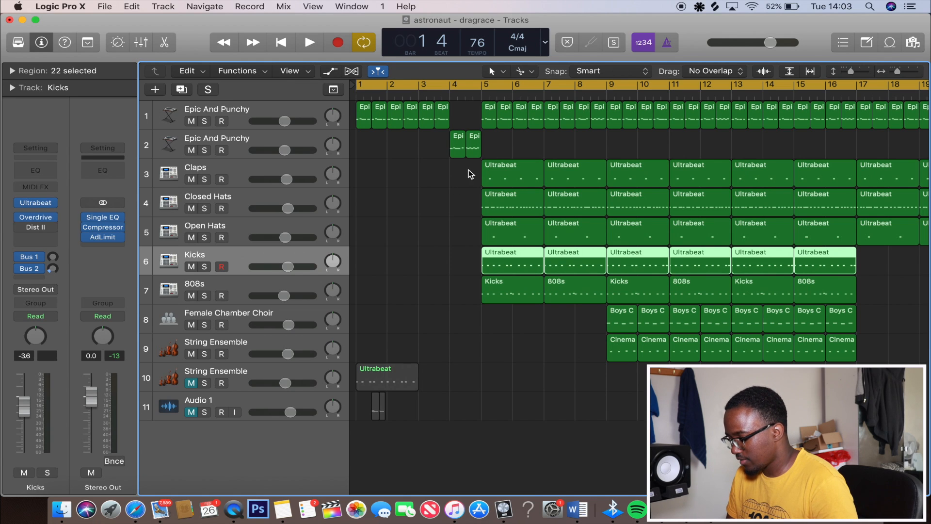
Join the bar 5 regions of Claps, Closed Hats, Open Hats and Kicks into one region with the Glue Tool.
drag(468, 171, 522, 272)
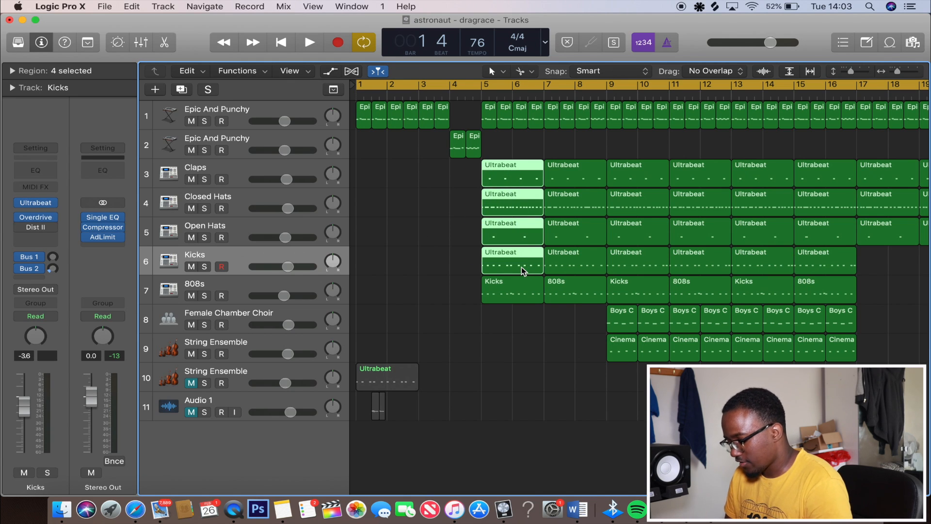
right_click(522, 266)
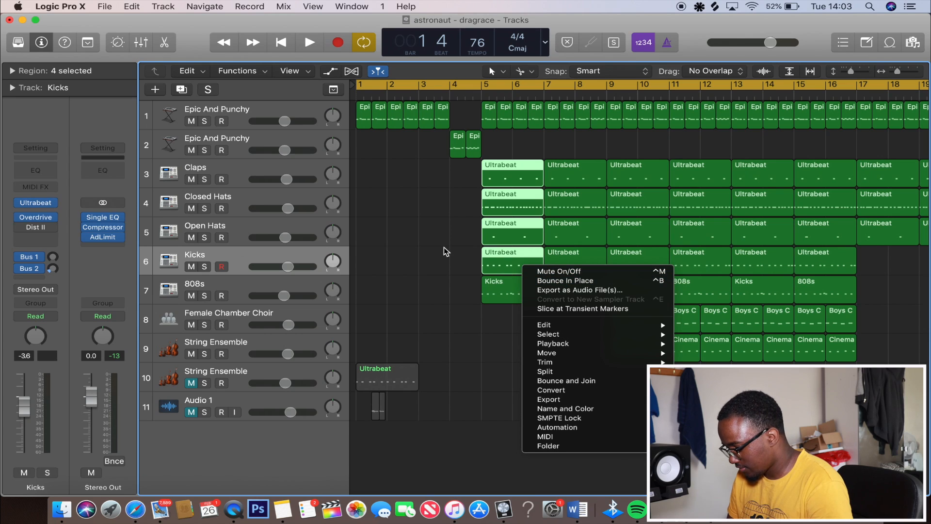
key(Escape)
click(521, 71)
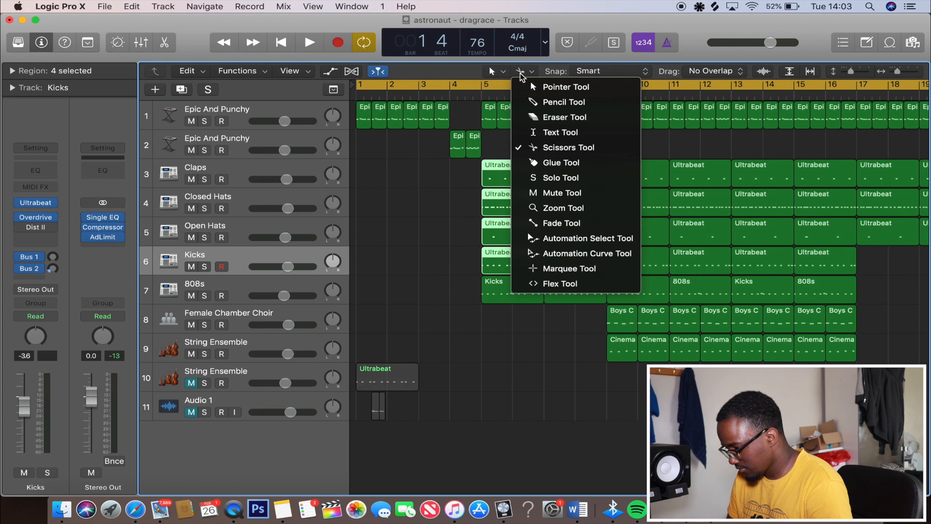
click(572, 164)
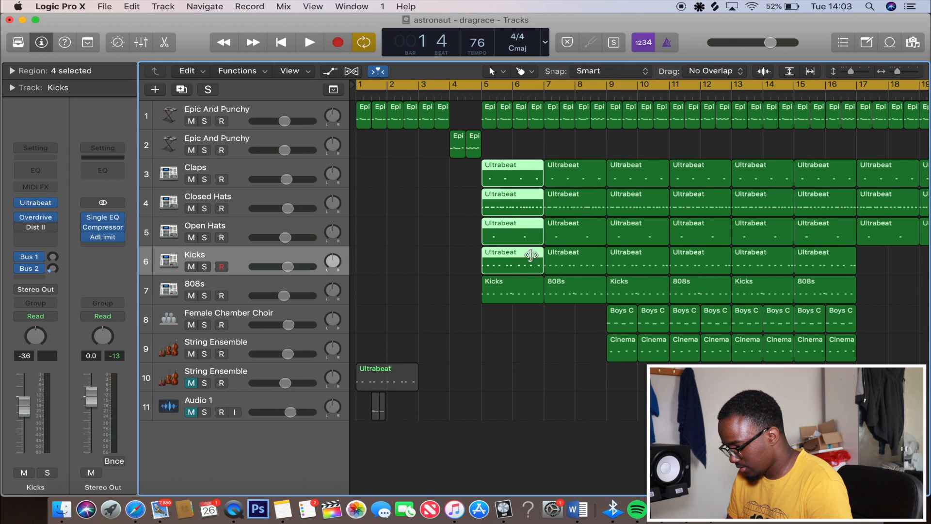
click(523, 269)
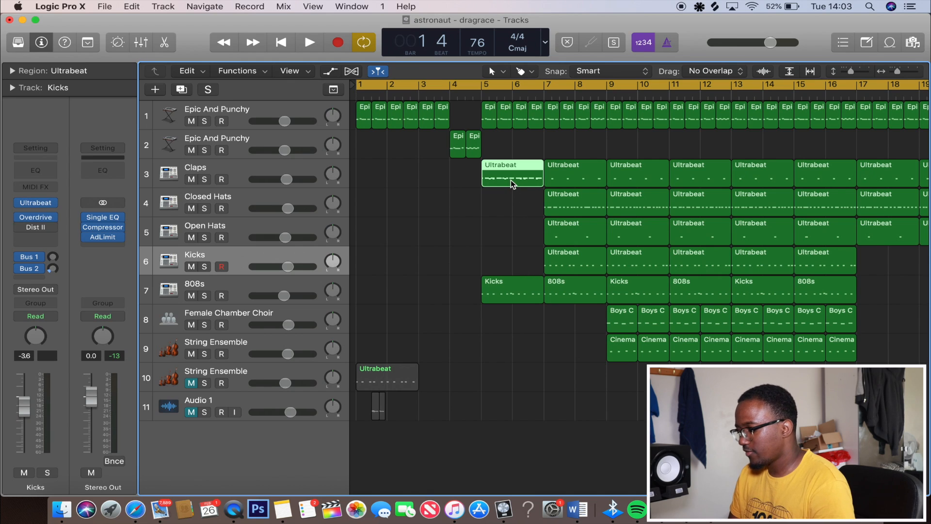
Open the joined bar 5 region on the Claps track in the Piano Roll and examine its combined drum notes.
key(p)
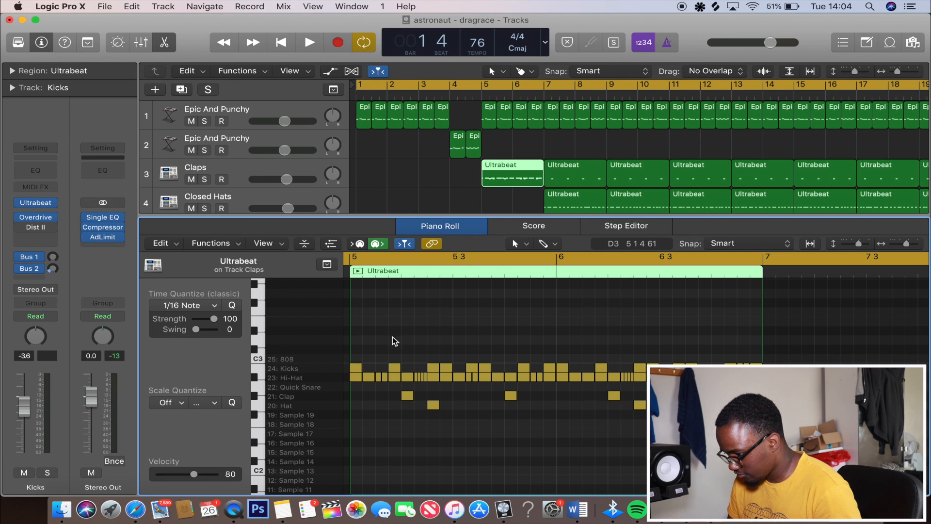
click(221, 171)
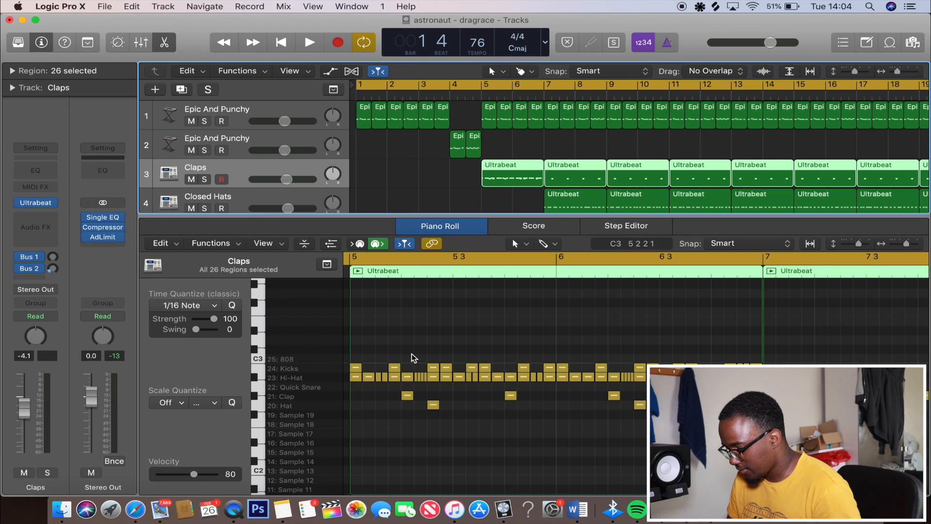
scroll(412, 358, left, 5)
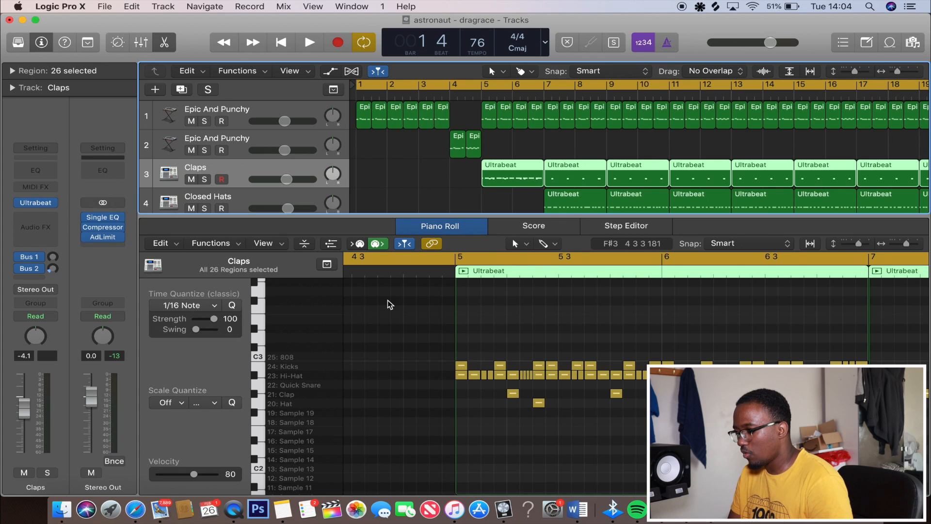
Close the Piano Roll and undo the joining of the drum regions.
click(165, 42)
click(139, 7)
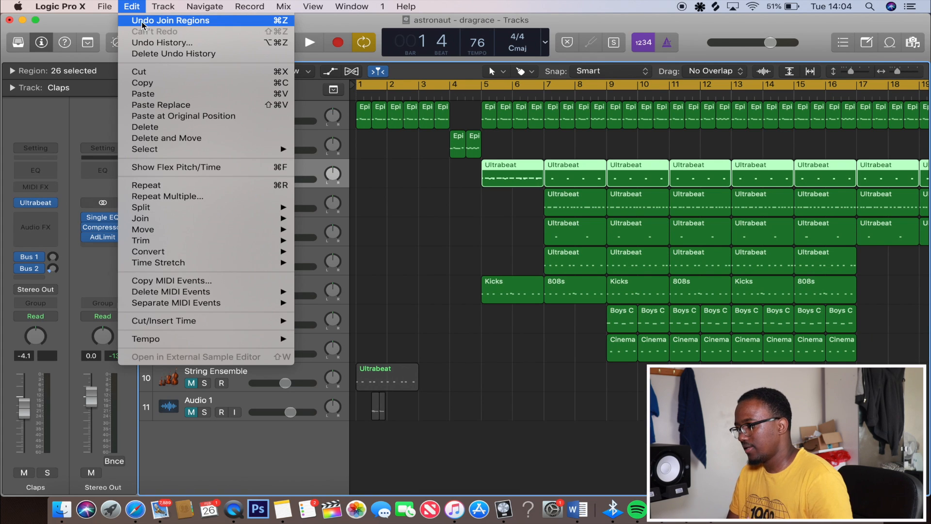
click(143, 20)
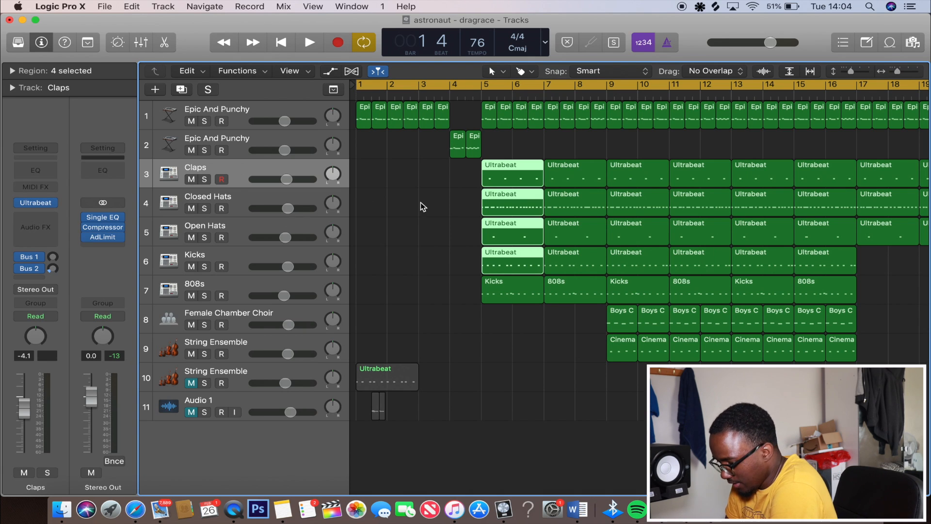
Select the 808s track, then unmute and select the Audio 1 track.
click(236, 281)
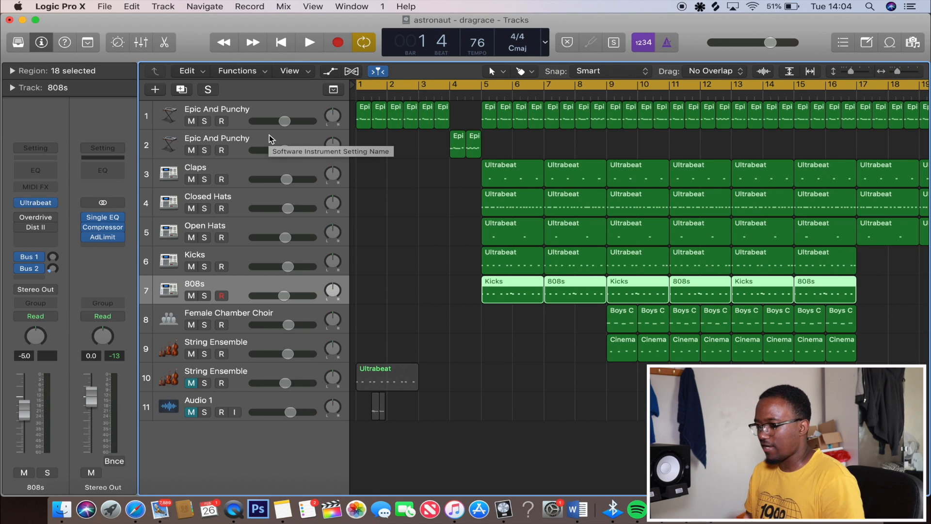
click(206, 402)
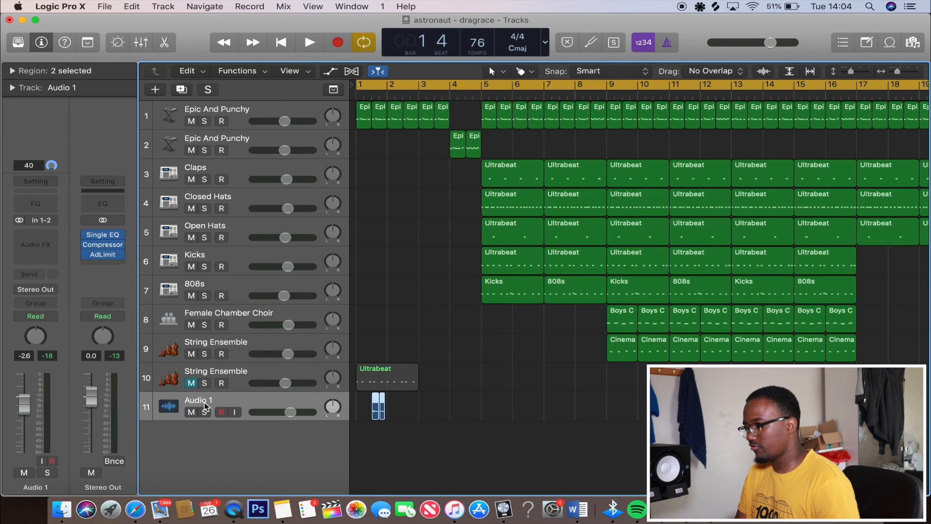
click(104, 7)
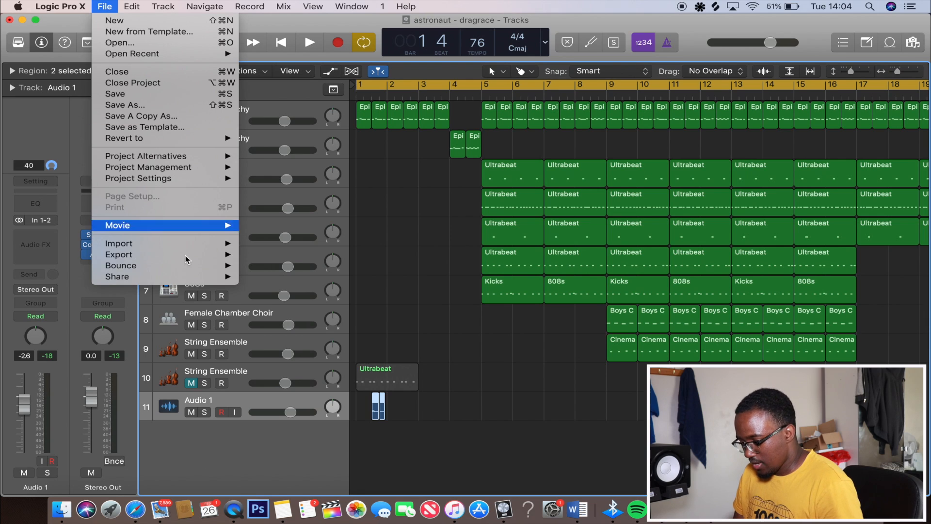
click(402, 243)
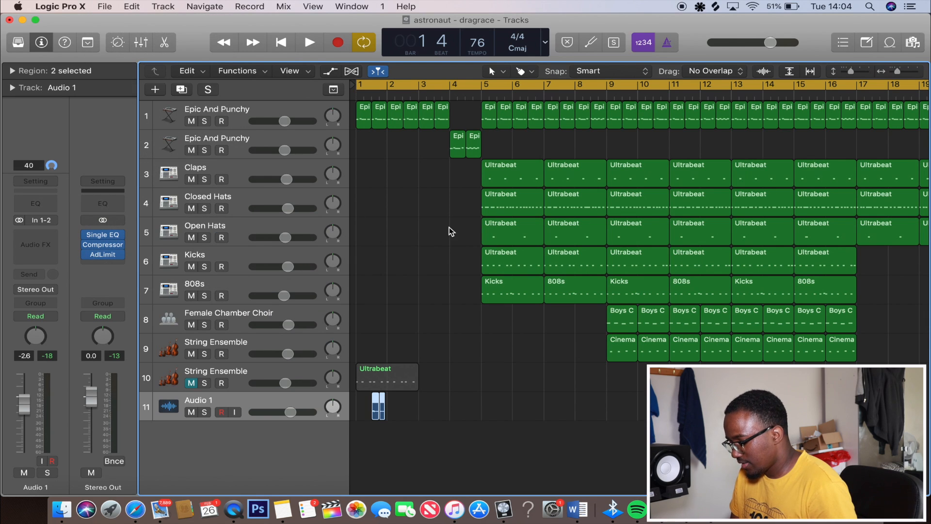
Review the full arrangement and open the export settings for all tracks as audio files.
scroll(452, 232, down, 5)
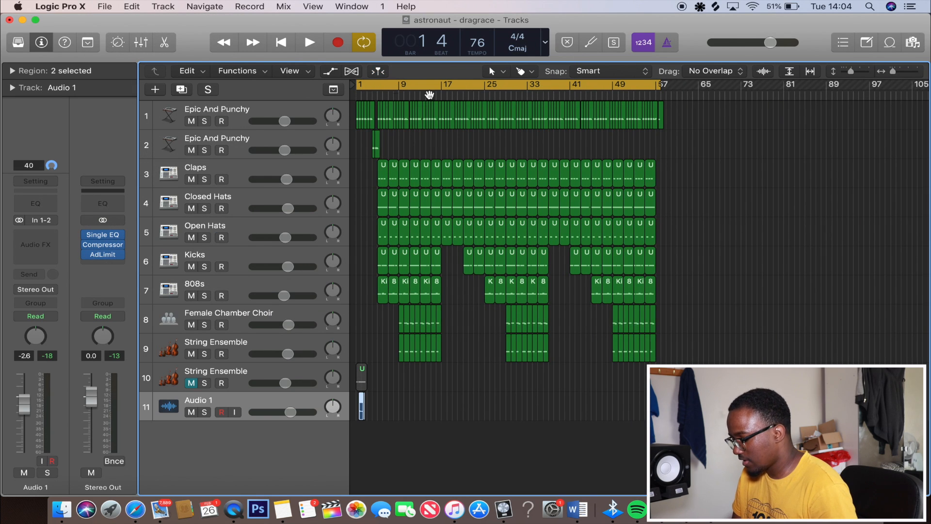
scroll(668, 143, up, 3)
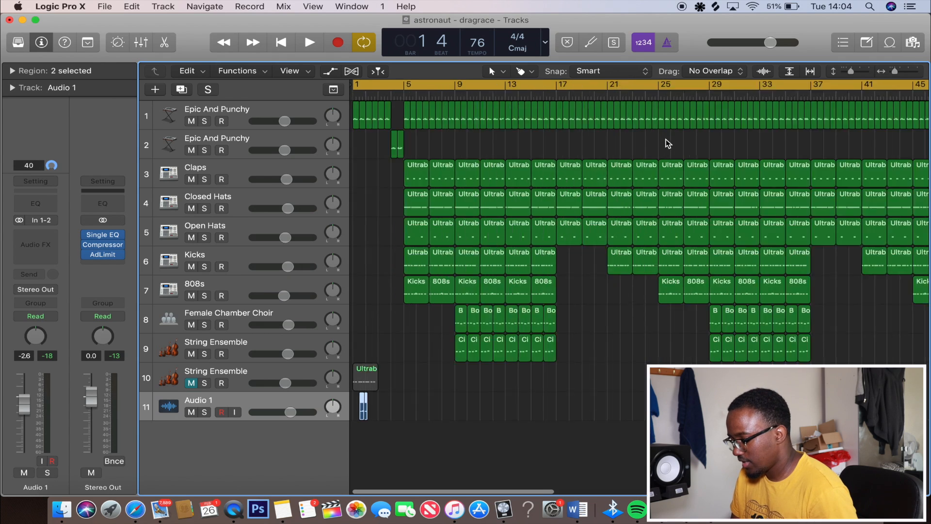
scroll(671, 145, up, 5)
click(105, 6)
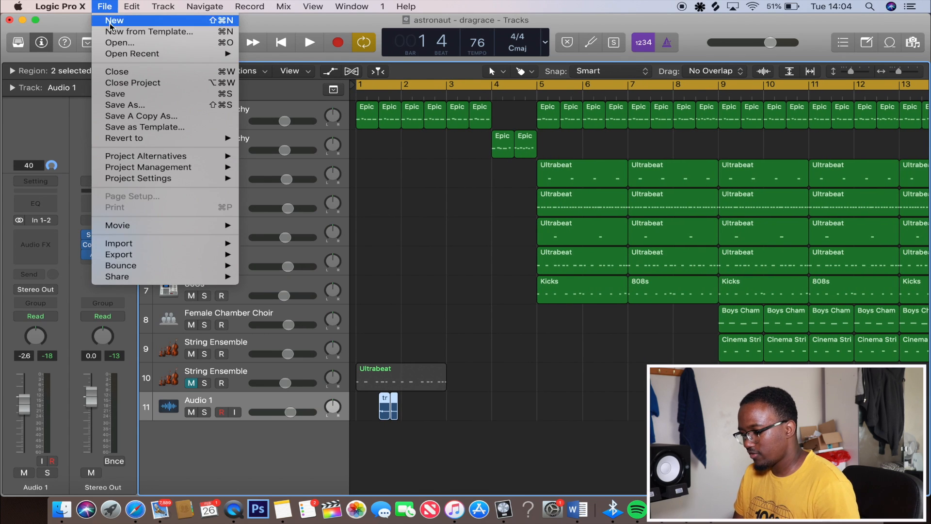
mouse_move(180, 254)
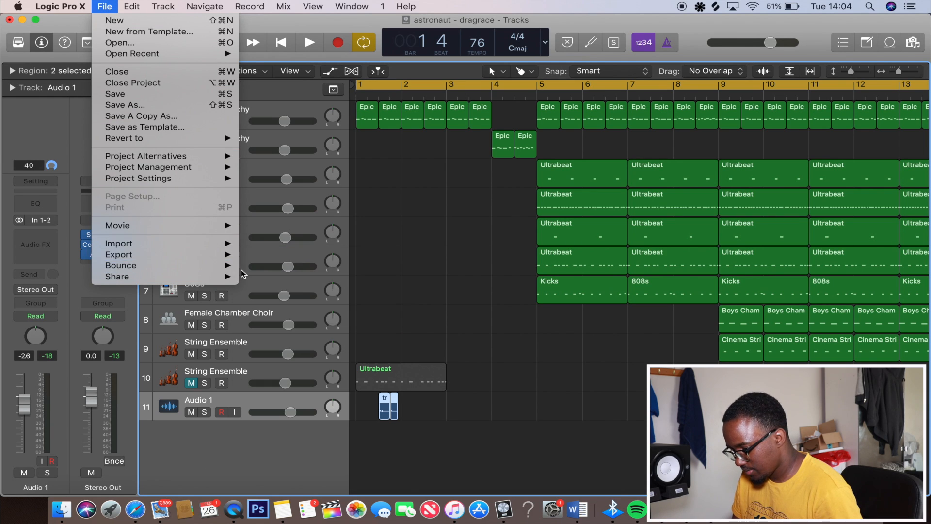
mouse_move(218, 254)
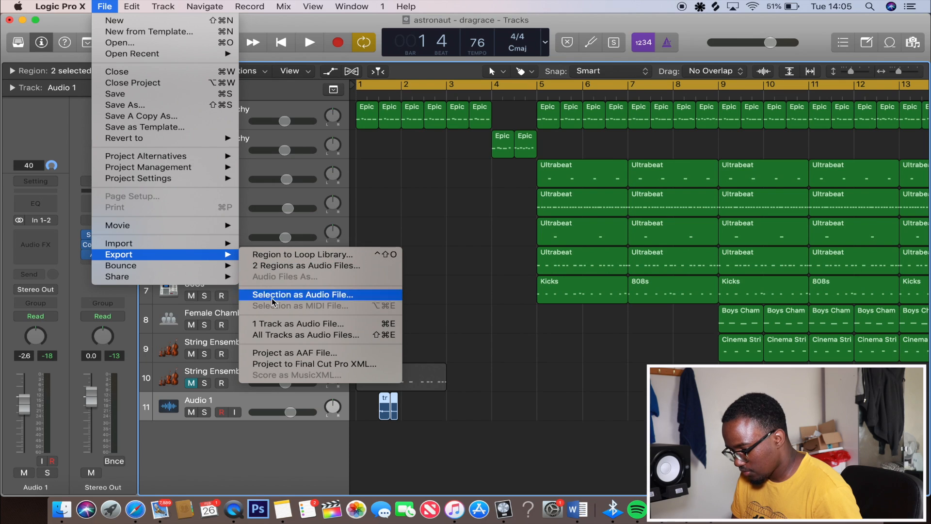
click(289, 335)
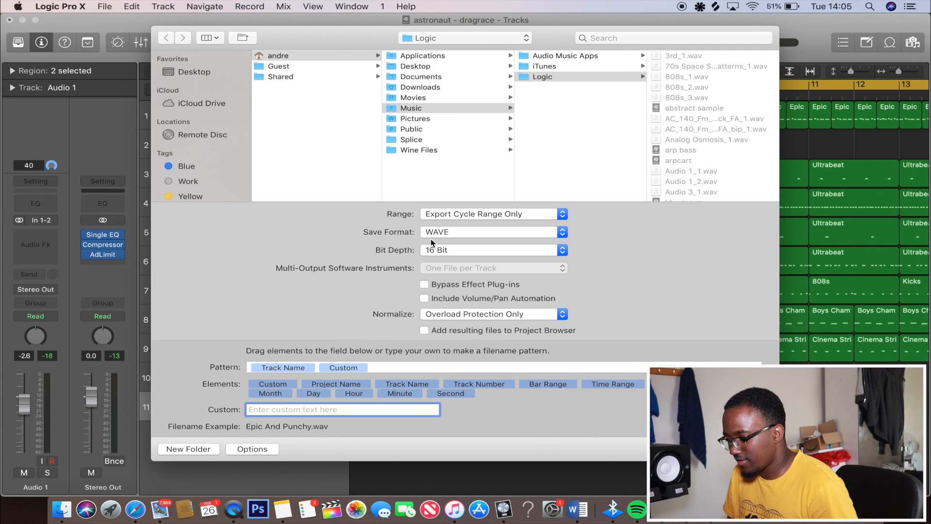
Choose Desktop as the export destination, look through its folders, and reposition the dialog so its settings are fully in view.
drag(357, 44, 382, 94)
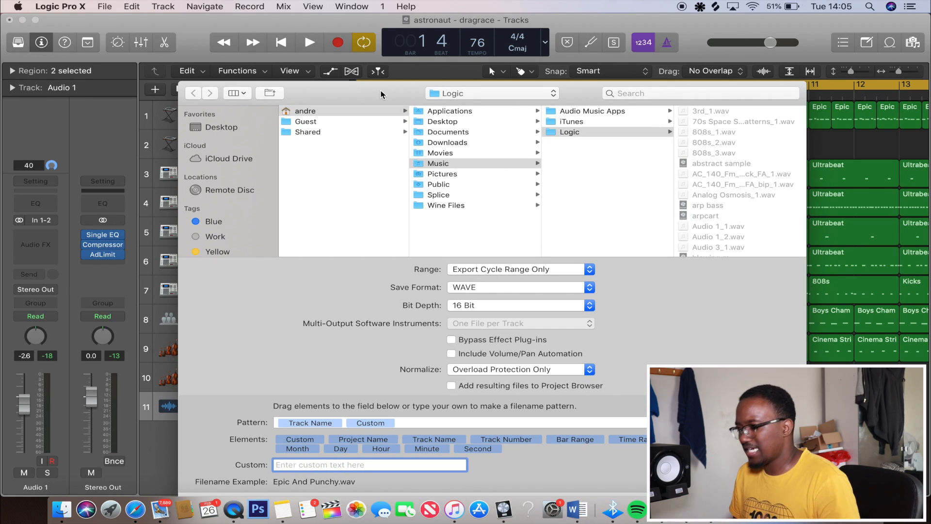
click(247, 127)
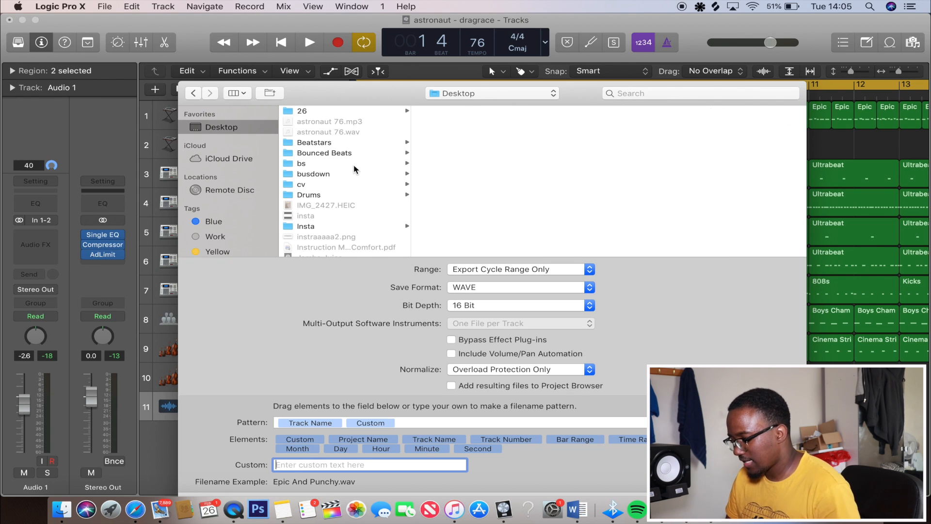
scroll(353, 168, down, 10)
scroll(345, 217, down, 1)
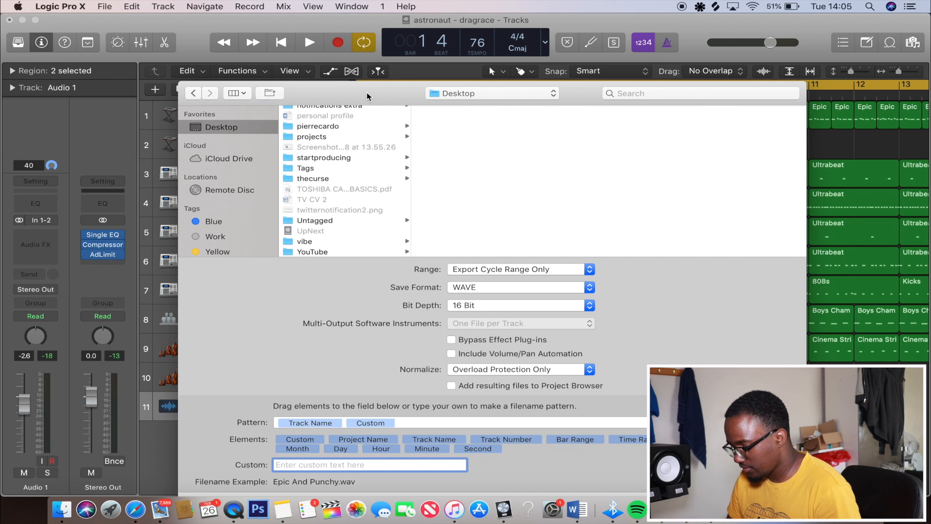
drag(367, 92, 347, 18)
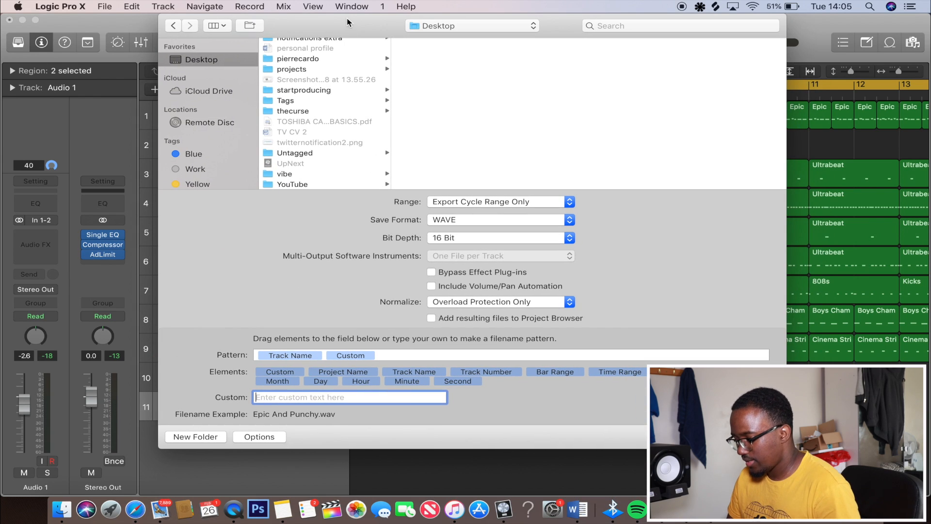
Create a new folder named Astronauts on the Desktop and export all tracks into it as 16-bit WAVE files.
click(210, 437)
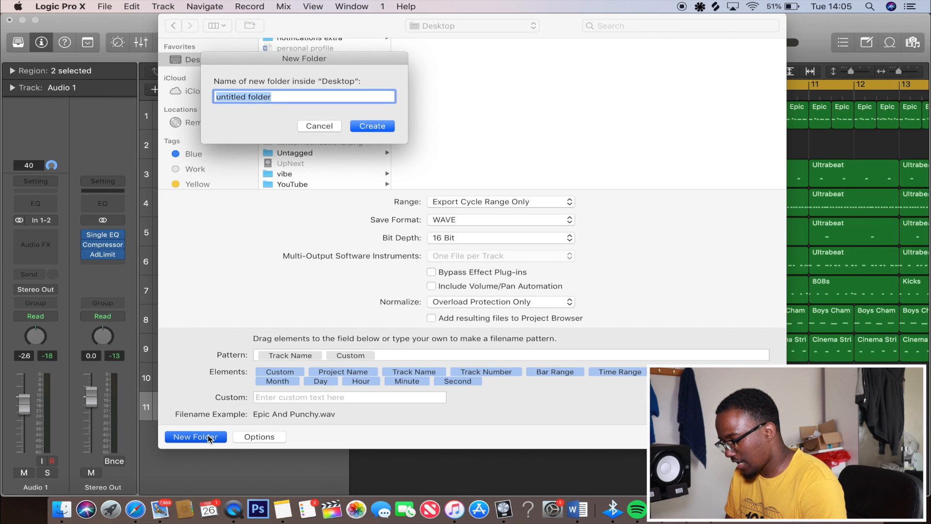
text(Astro)
text(nauts)
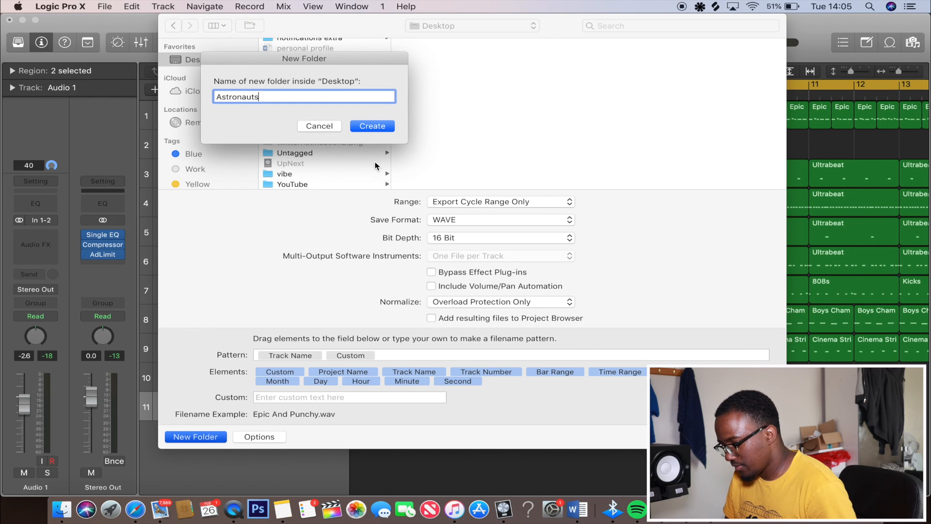
click(380, 128)
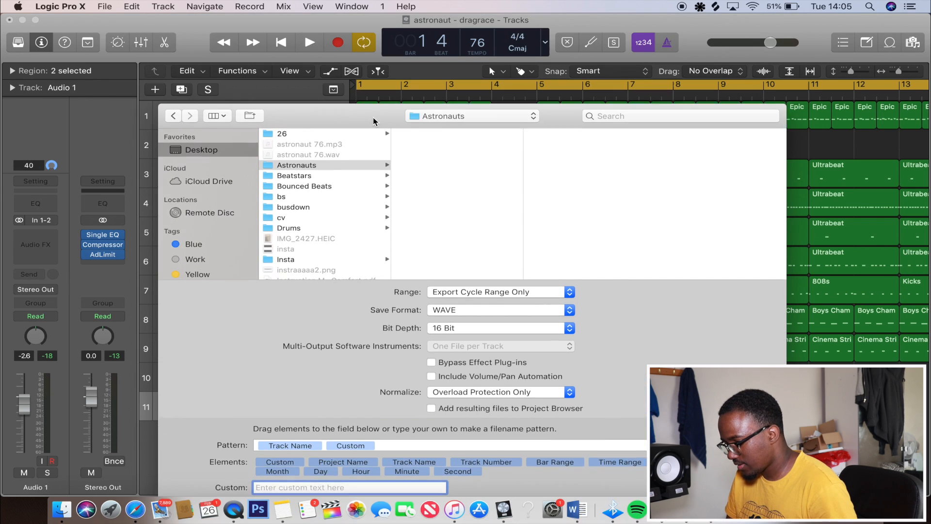
drag(374, 29, 365, 50)
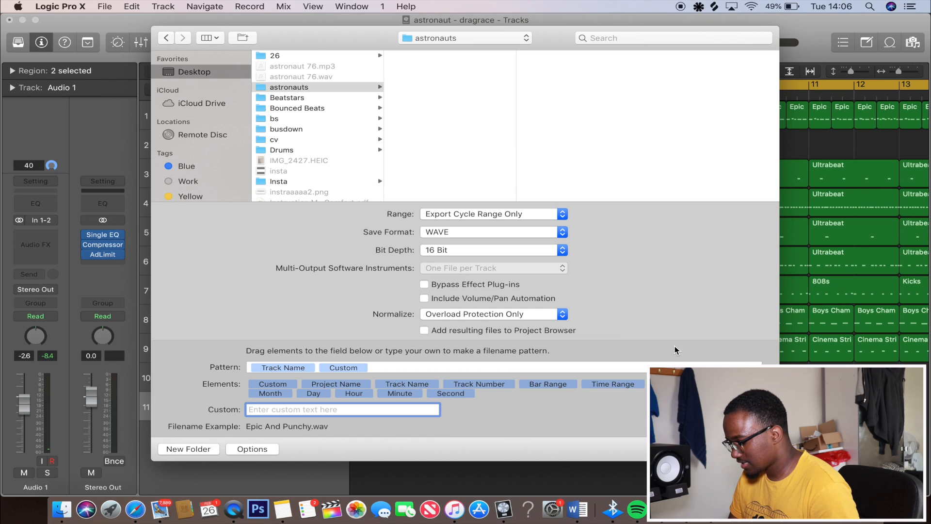
click(747, 450)
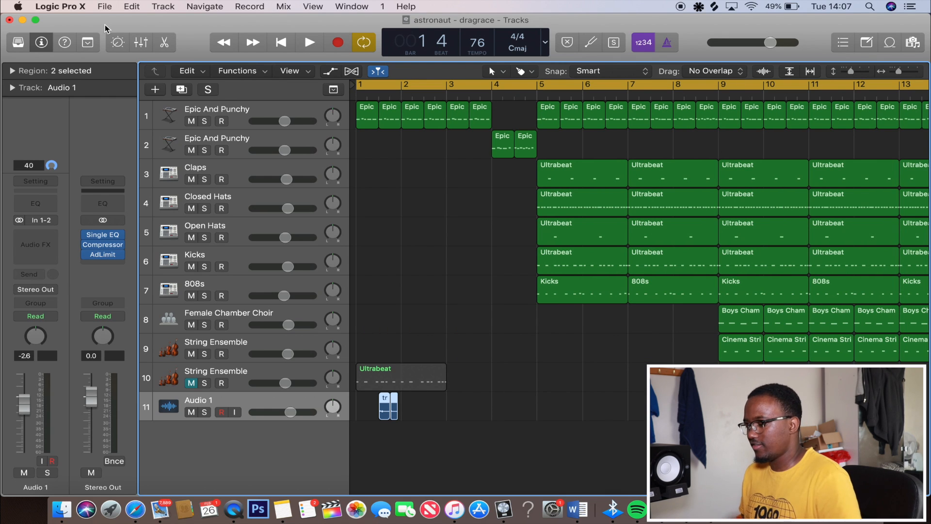
Minimize the project window, review the exported WAV files in the desktop's astronauts folder, and close the folder.
click(23, 20)
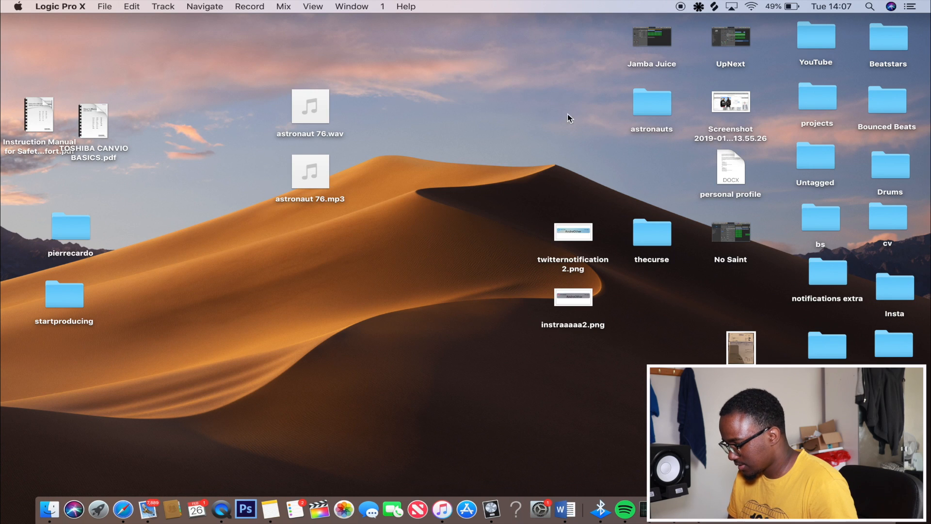
double_click(652, 109)
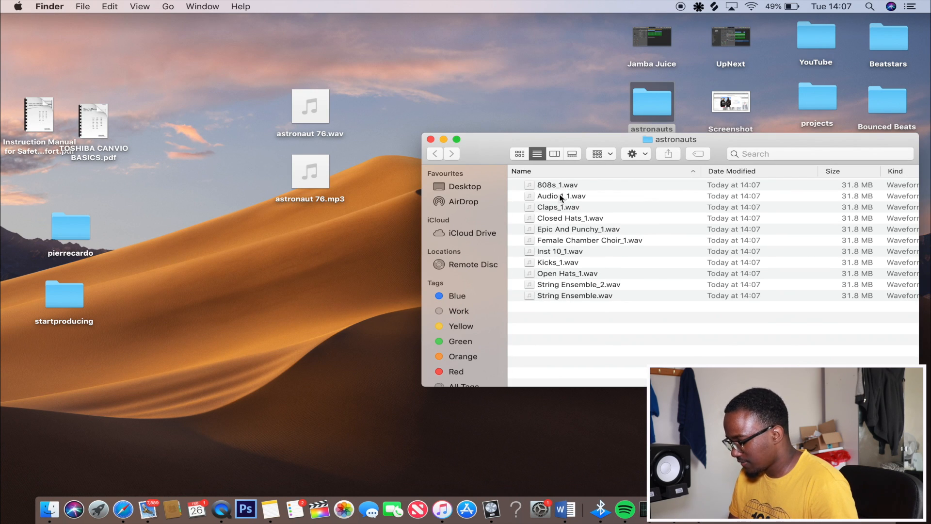
scroll(577, 216, right, 3)
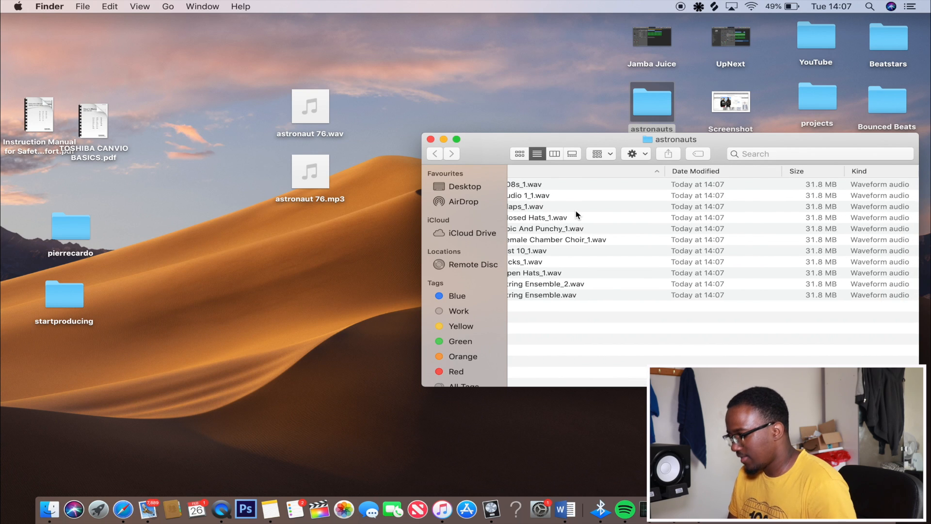
scroll(576, 216, left, 3)
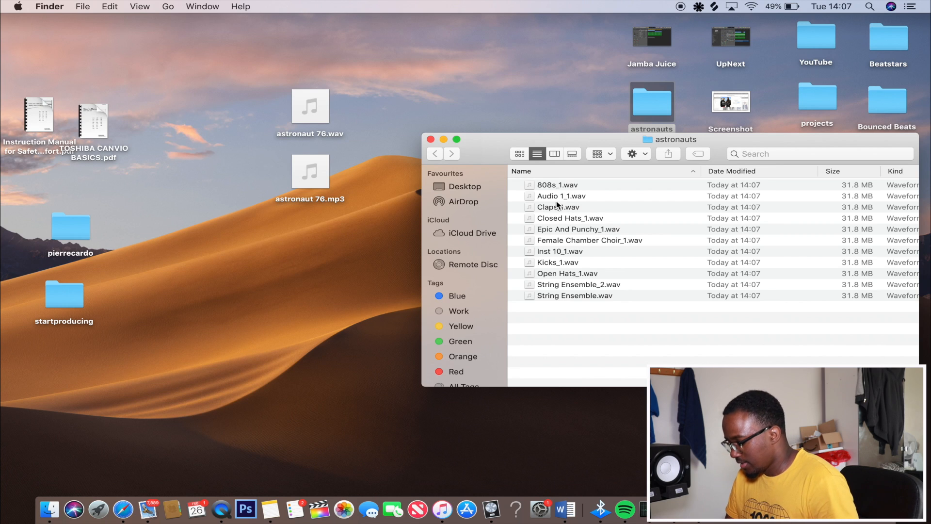
drag(502, 152, 348, 152)
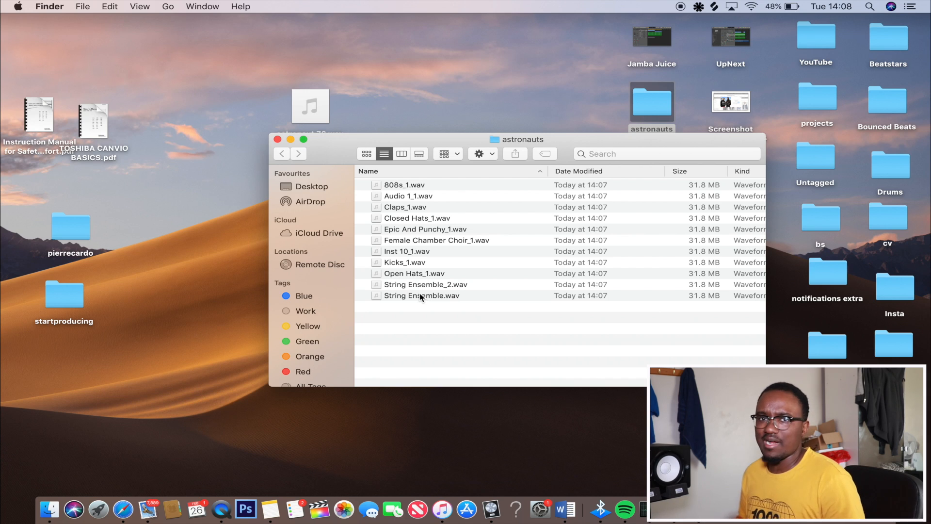
click(277, 139)
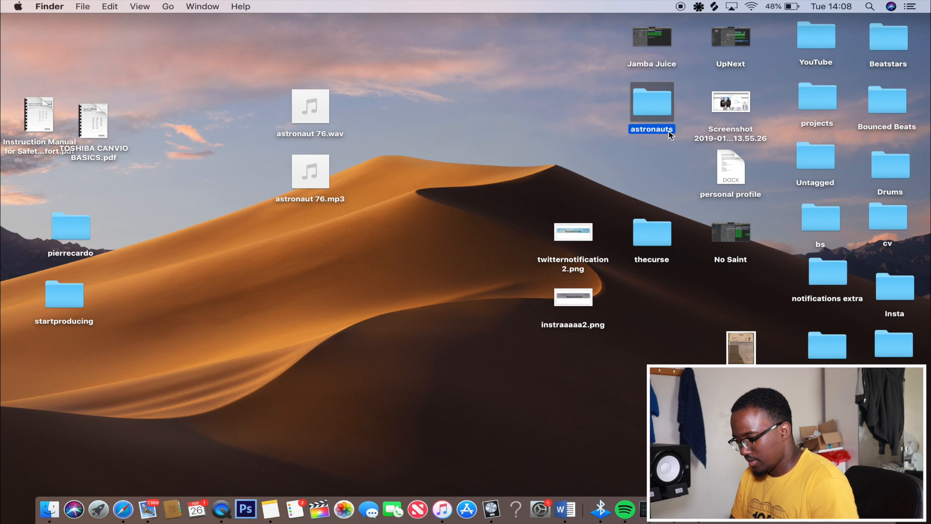
Compress the astronauts folder into a ZIP archive and move the archive to an empty desktop area near astronaut 76.wav.
right_click(657, 108)
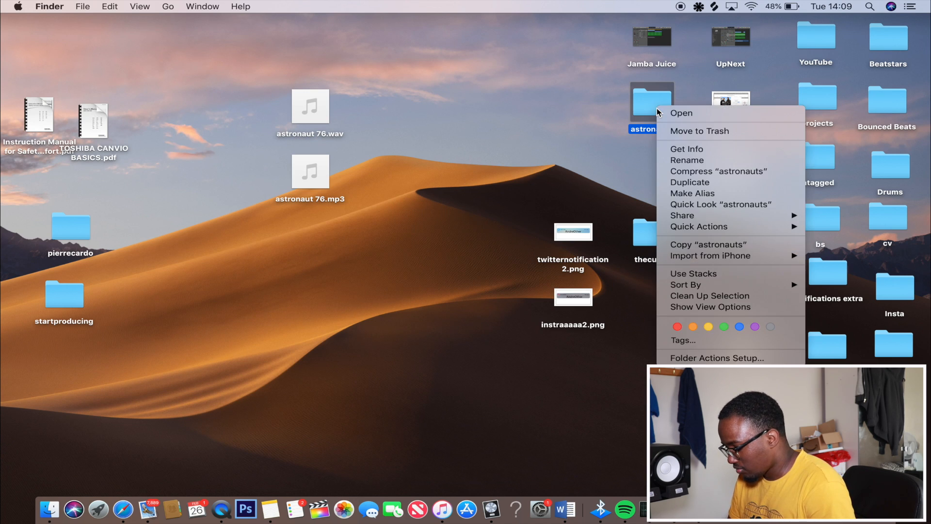
click(696, 170)
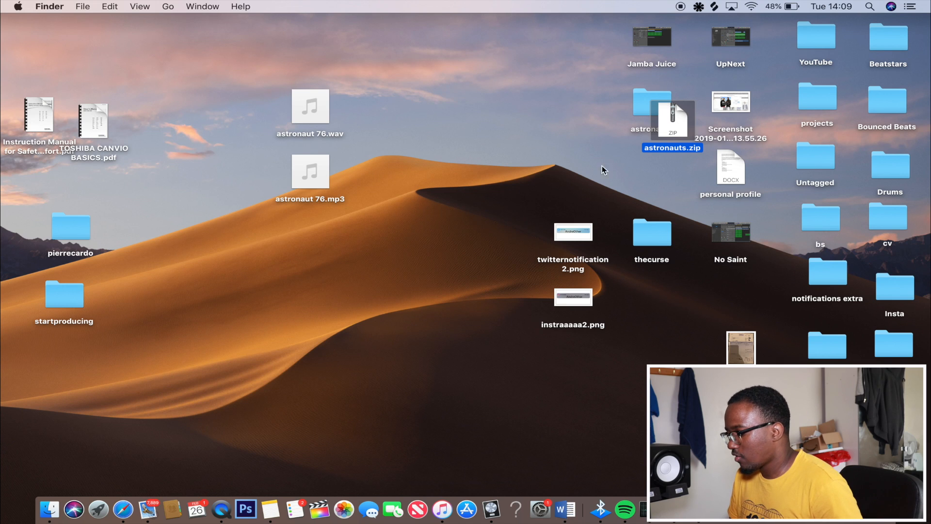
drag(677, 138, 473, 132)
Compare the astronauts folder with astronauts.zip on the desktop, briefly opening the folder and closing its window again.
click(666, 100)
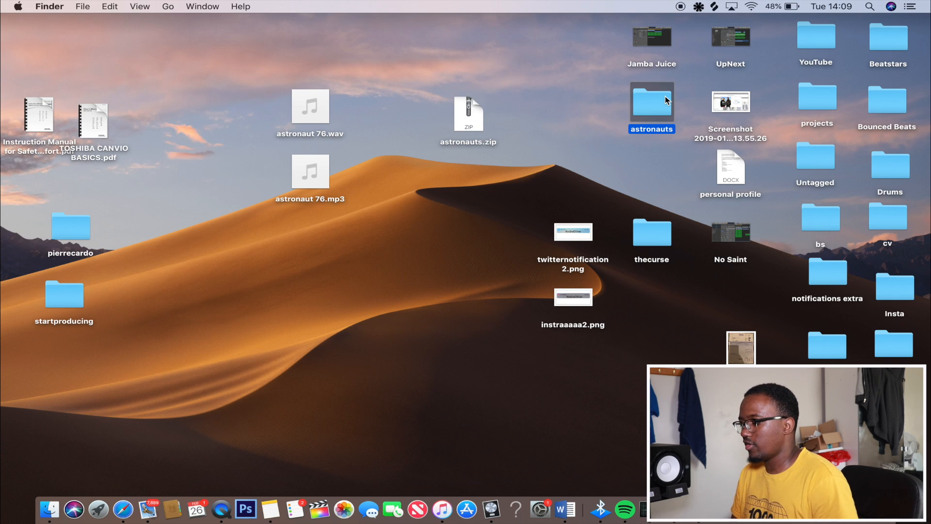
click(467, 115)
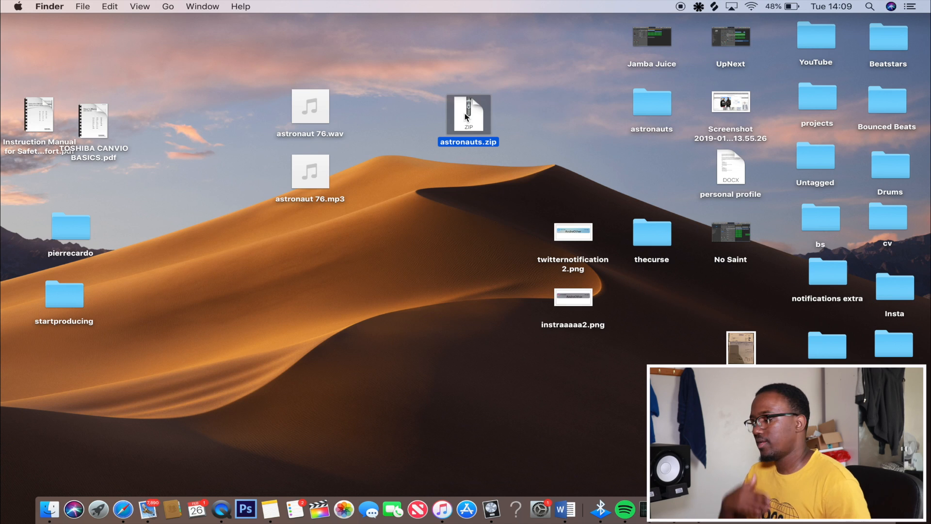
click(663, 102)
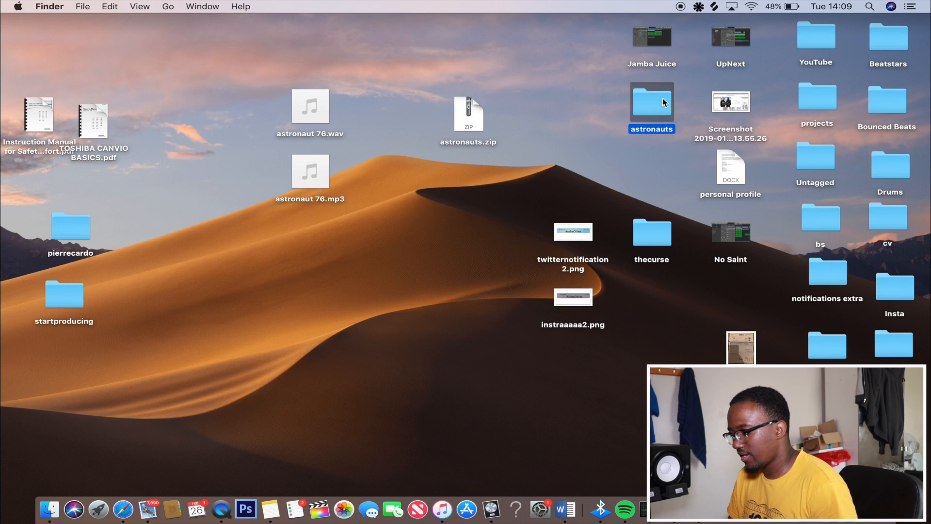
double_click(664, 102)
click(278, 141)
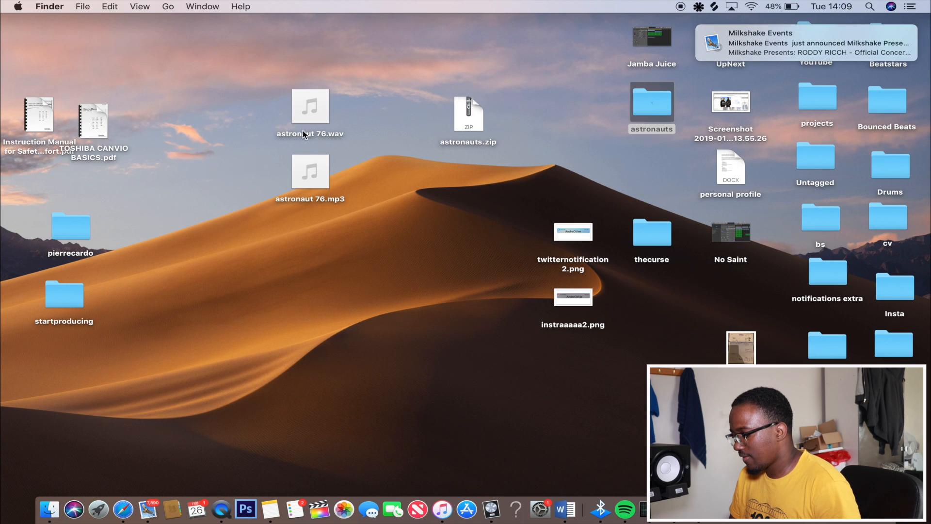